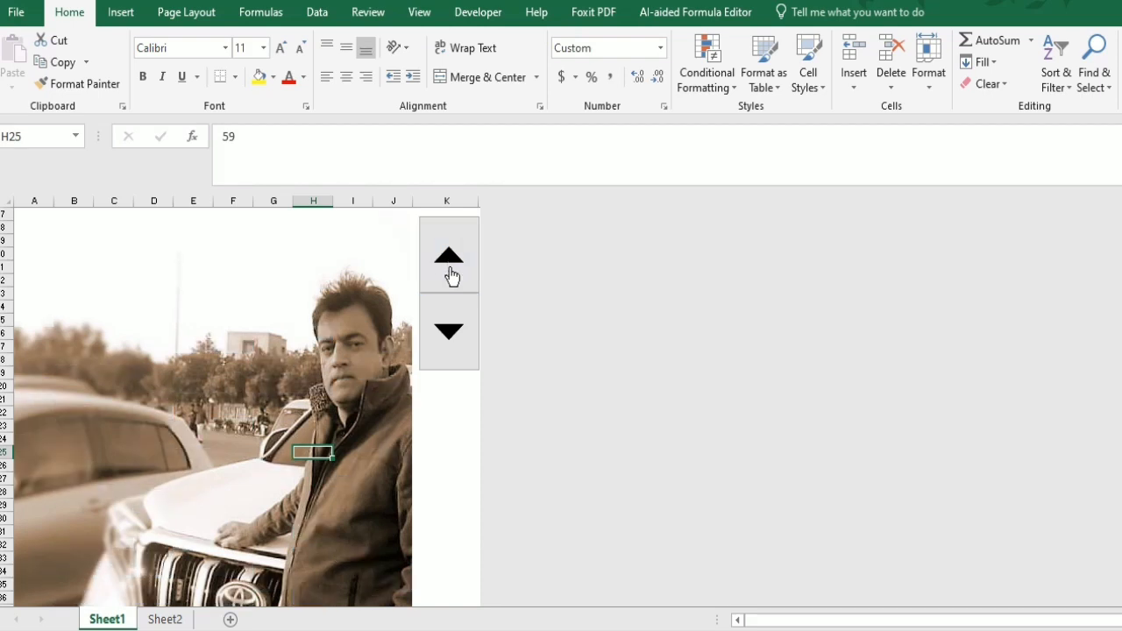
Try the down arrow of the spin button beside the picture in the finished example.
{"action": "left_click", "coordinate": [463, 408]}
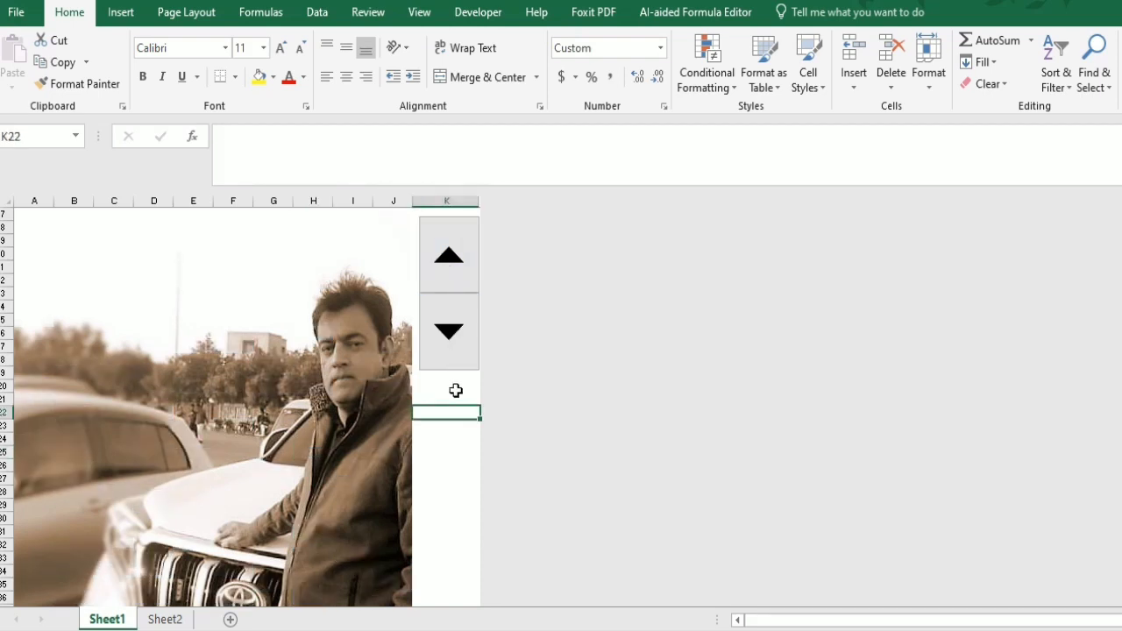
{"action": "left_click", "coordinate": [452, 338]}
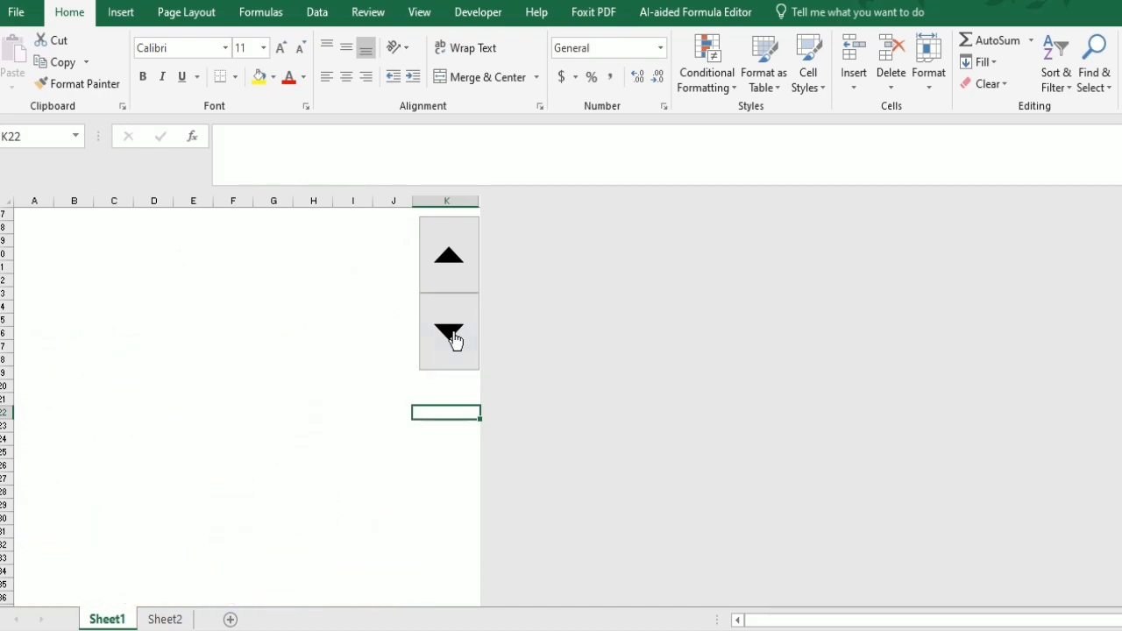
{"action": "left_click", "coordinate": [457, 396]}
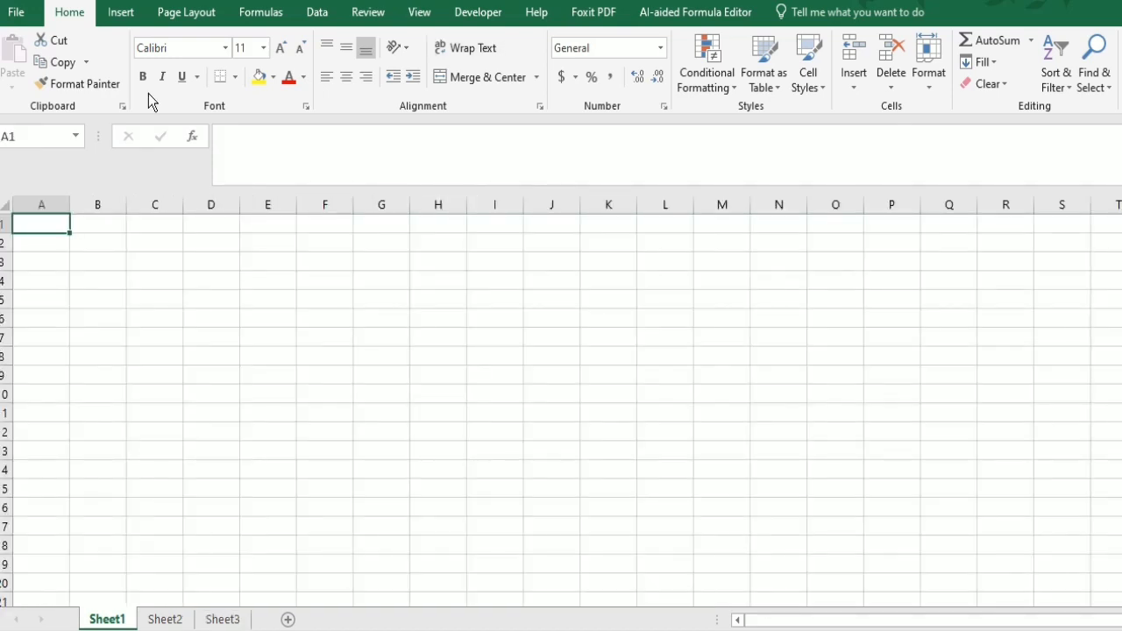
Set the Profile picture from the Saved Pictures folder as the background of Sheet1.
{"action": "left_click", "coordinate": [203, 17]}
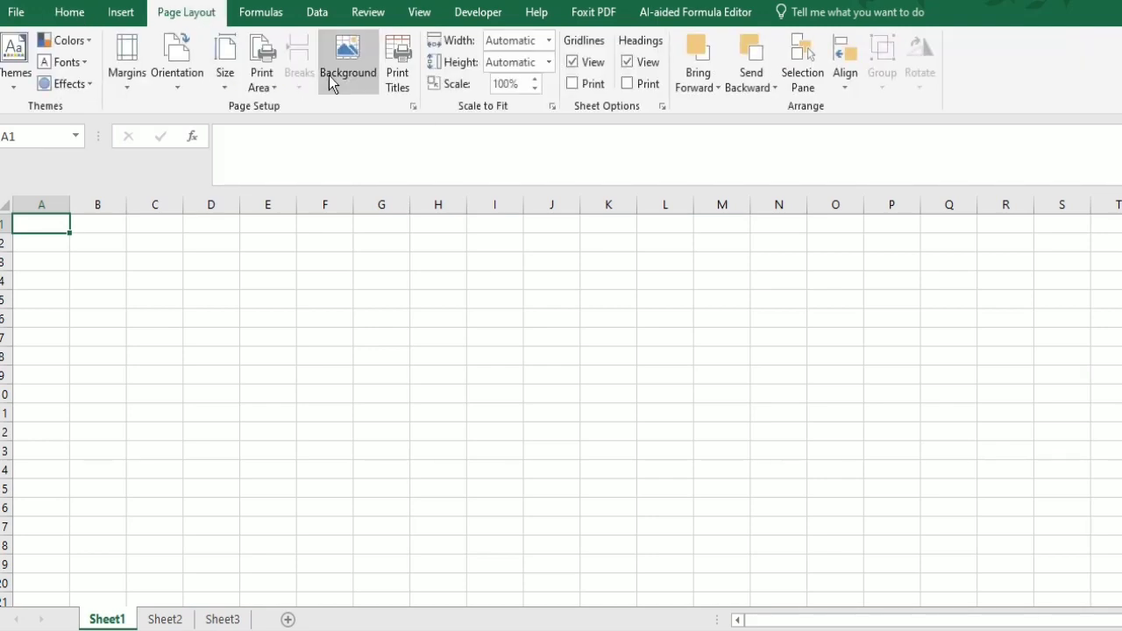
{"action": "left_click", "coordinate": [346, 58]}
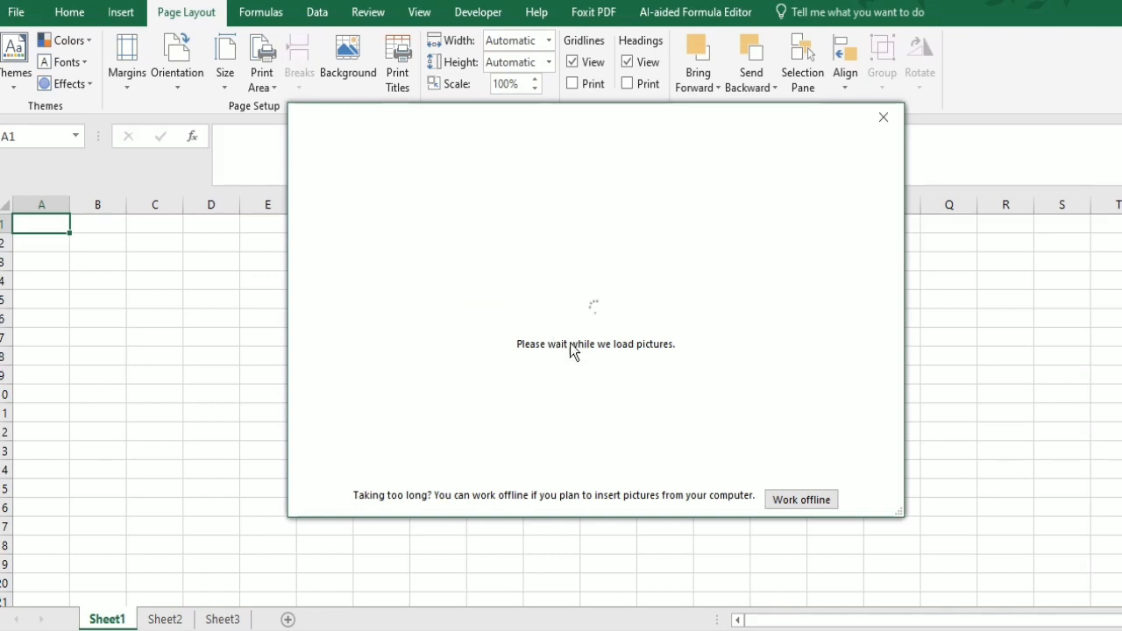
{"action": "left_click", "coordinate": [783, 500]}
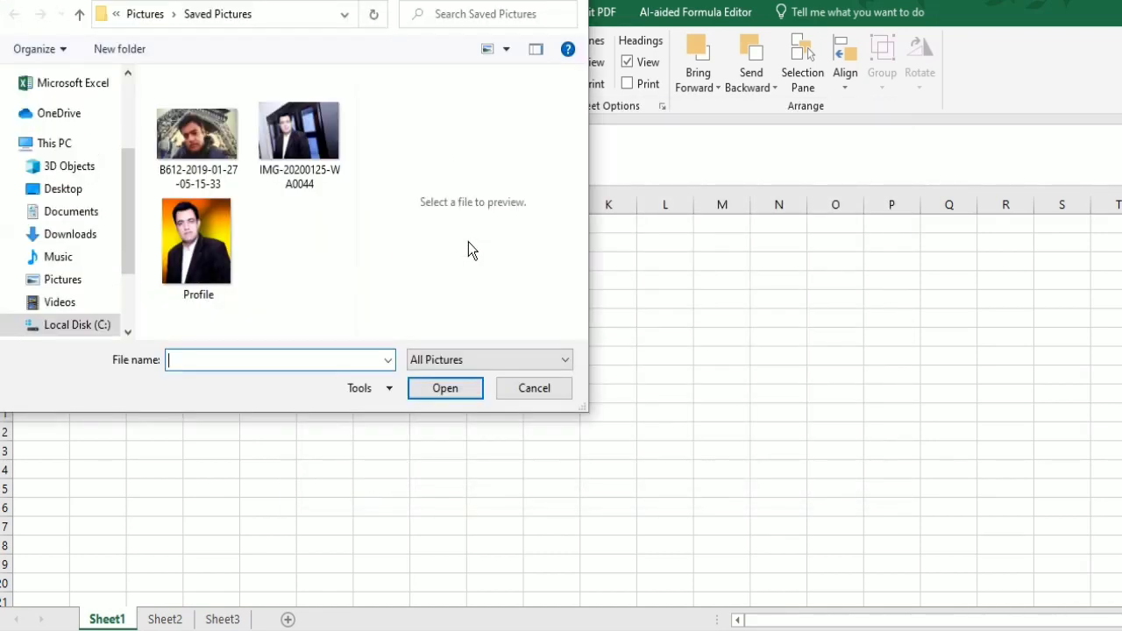
{"action": "double_click", "coordinate": [215, 218]}
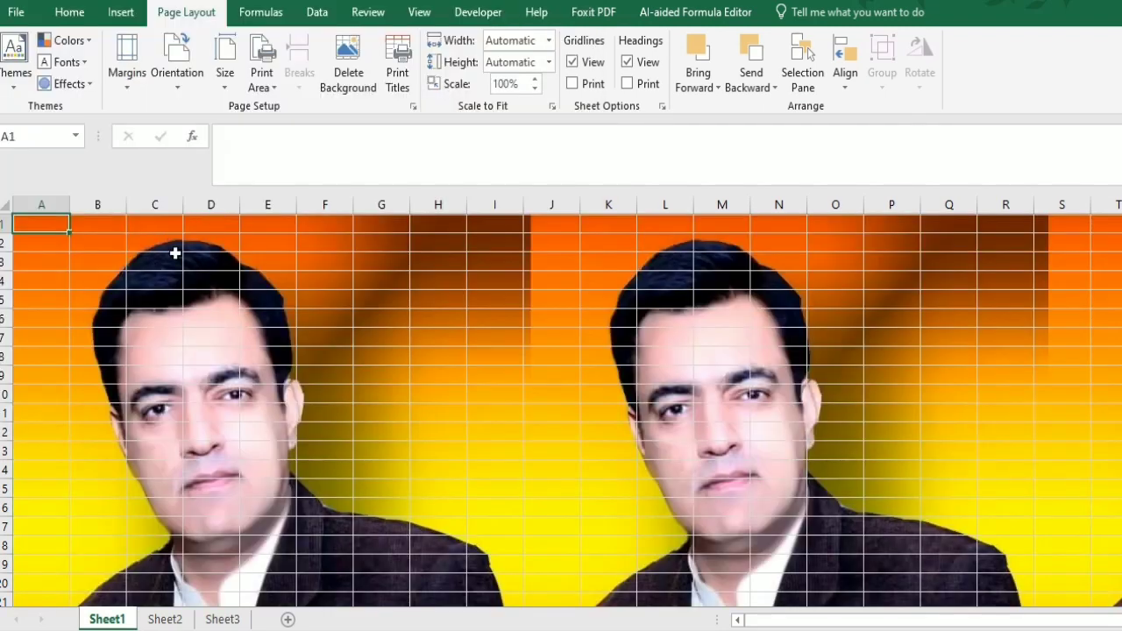
Hide all columns from H to the end of the sheet.
{"action": "left_click", "coordinate": [383, 203]}
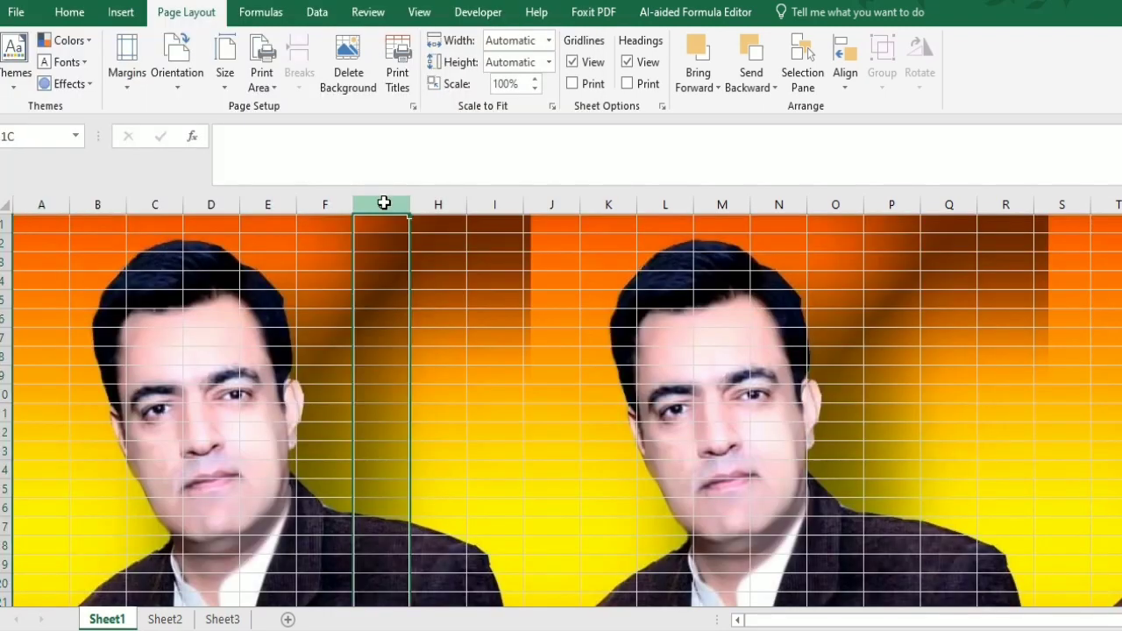
{"action": "left_click", "coordinate": [430, 203]}
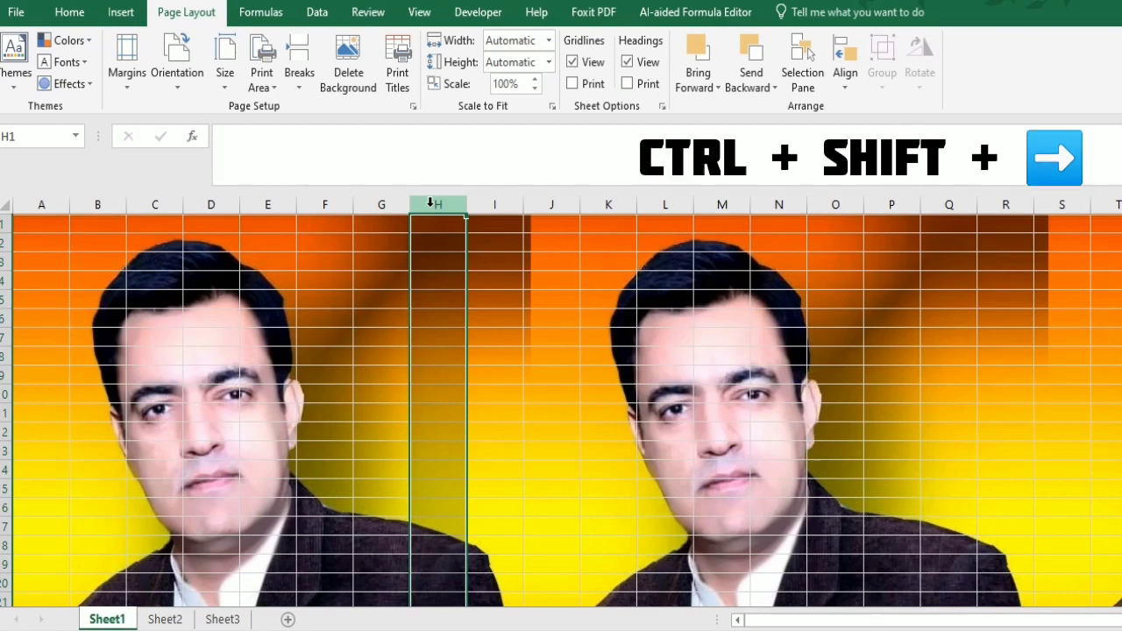
{"action": "key", "text": "ctrl+shift+Right"}
{"action": "right_click", "coordinate": [431, 204]}
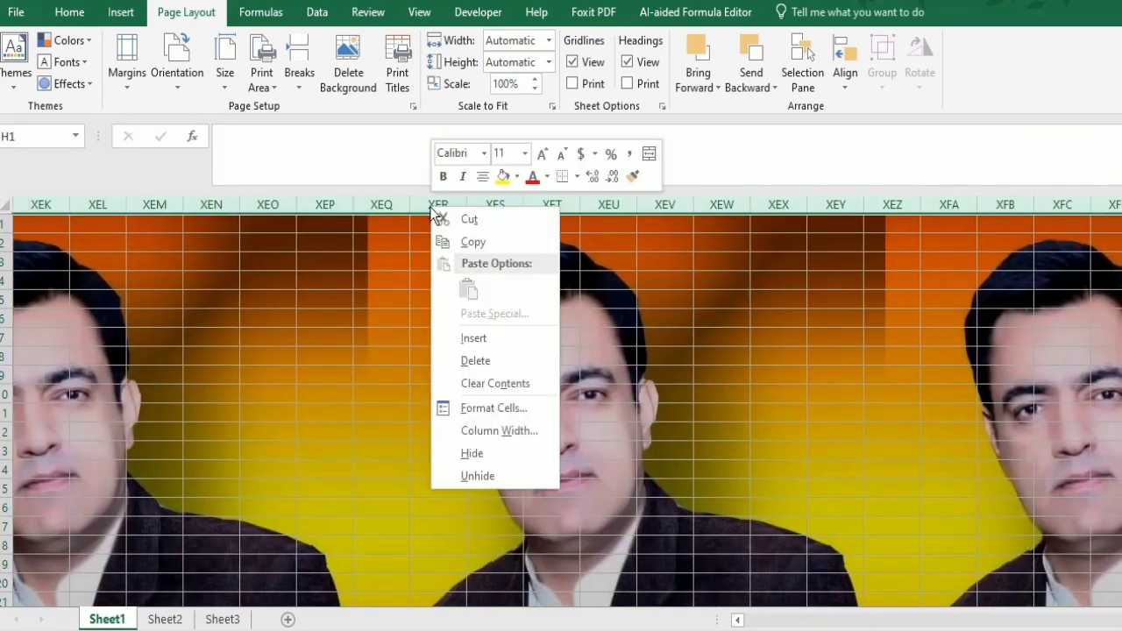
{"action": "left_click", "coordinate": [504, 453]}
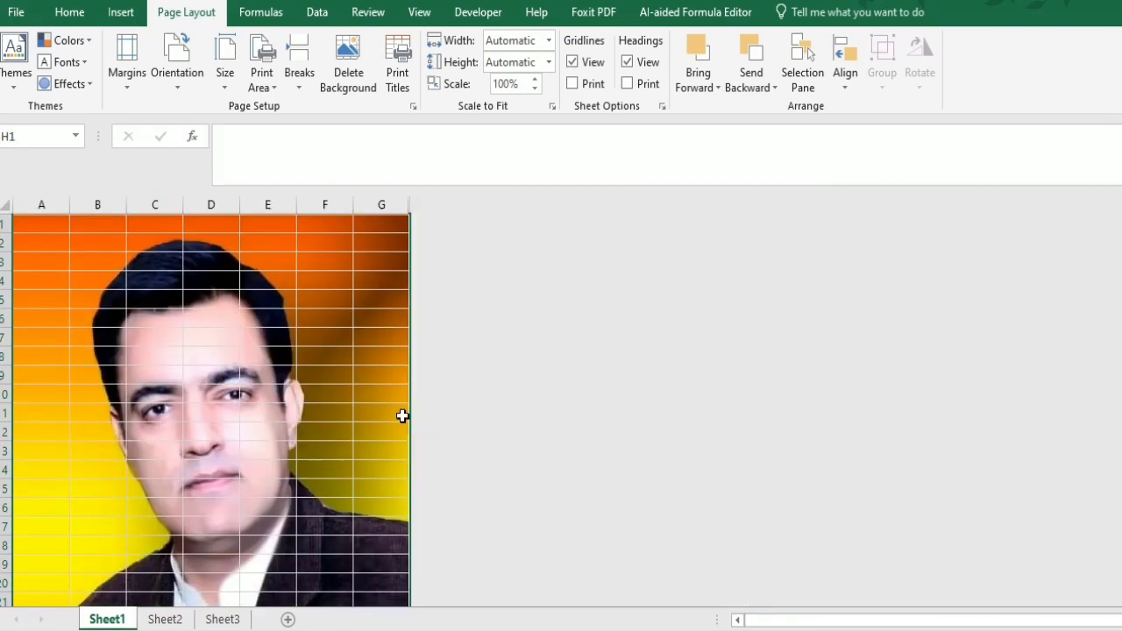
Hide all rows from 21 to the end of the sheet.
{"action": "left_click", "coordinate": [5, 601]}
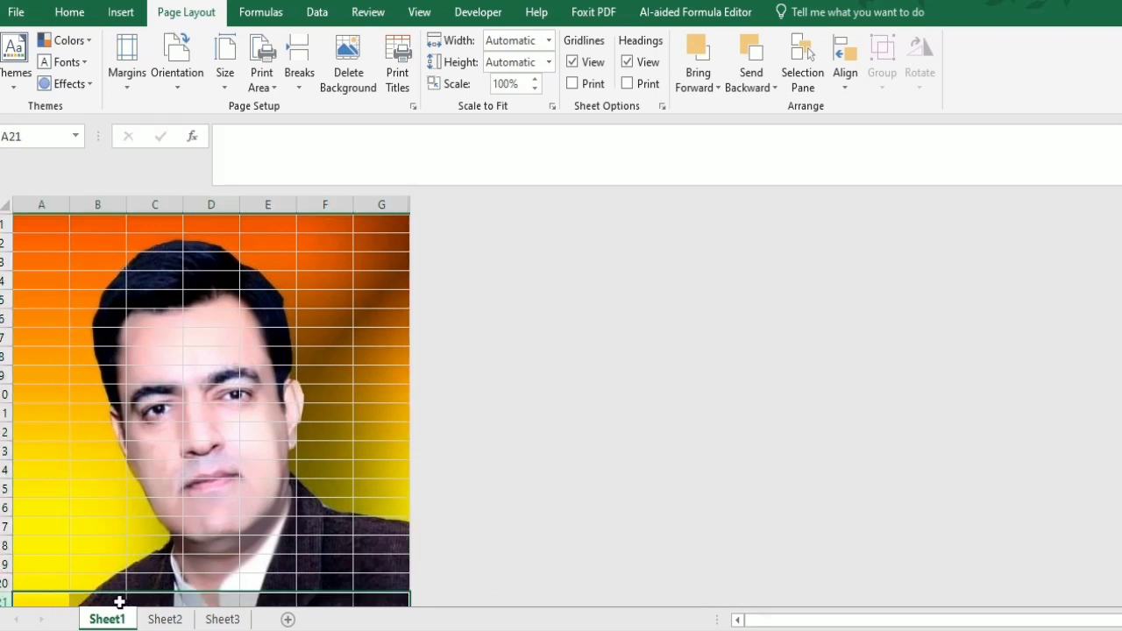
{"action": "key", "text": "ctrl+shift+Down"}
{"action": "right_click", "coordinate": [160, 453]}
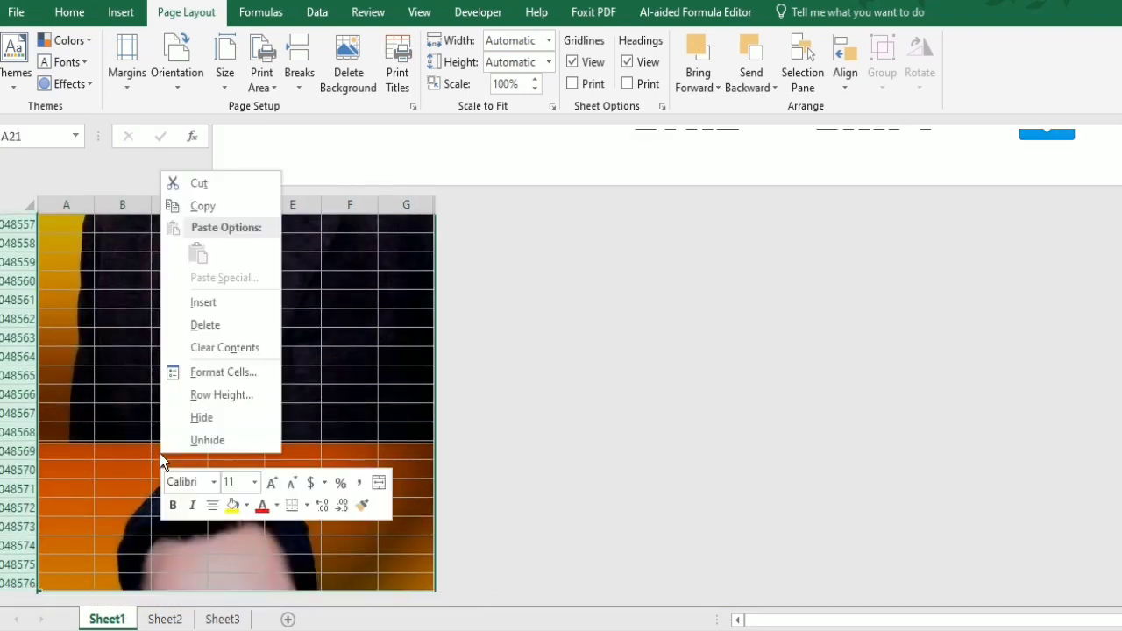
{"action": "left_click", "coordinate": [207, 409]}
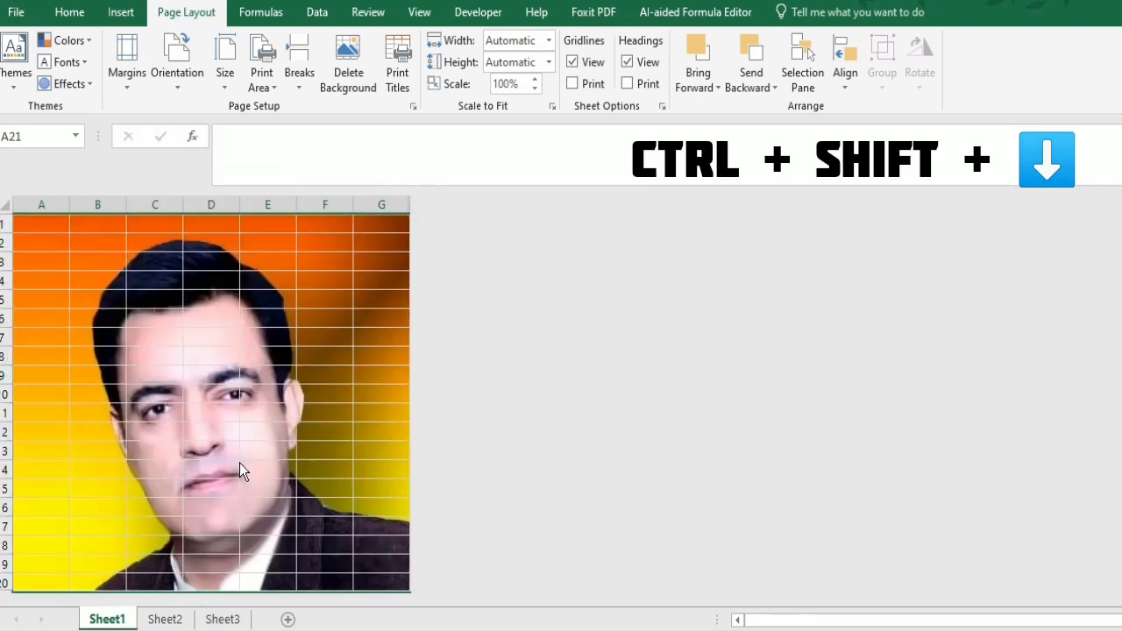
Select the visible range A1:G20 and turn off the sheet's gridlines.
{"action": "left_click_drag", "start_coordinate": [36, 224], "coordinate": [383, 571]}
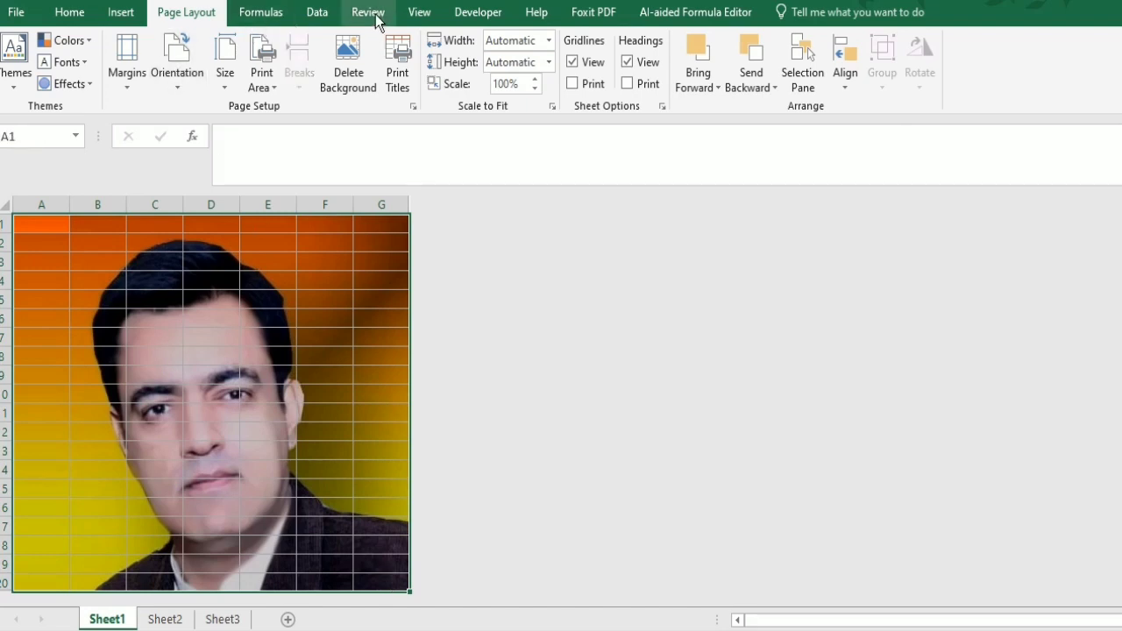
{"action": "left_click", "coordinate": [419, 13]}
{"action": "left_click", "coordinate": [185, 77]}
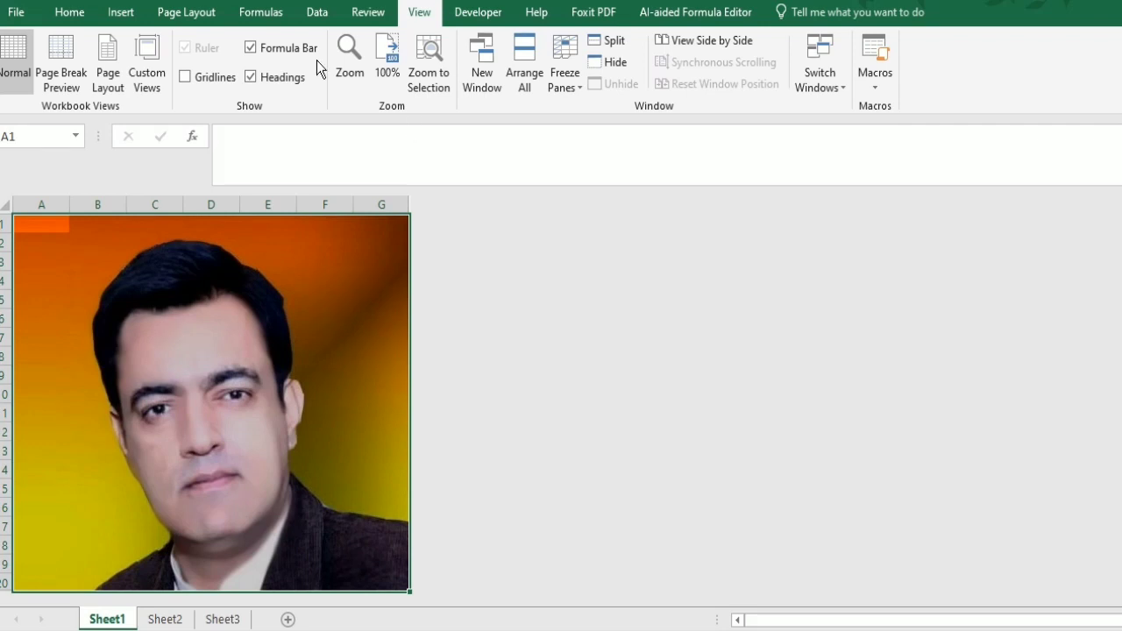
Insert a spin button form control in column G, spanning about rows 2 to 11.
{"action": "left_click", "coordinate": [480, 14]}
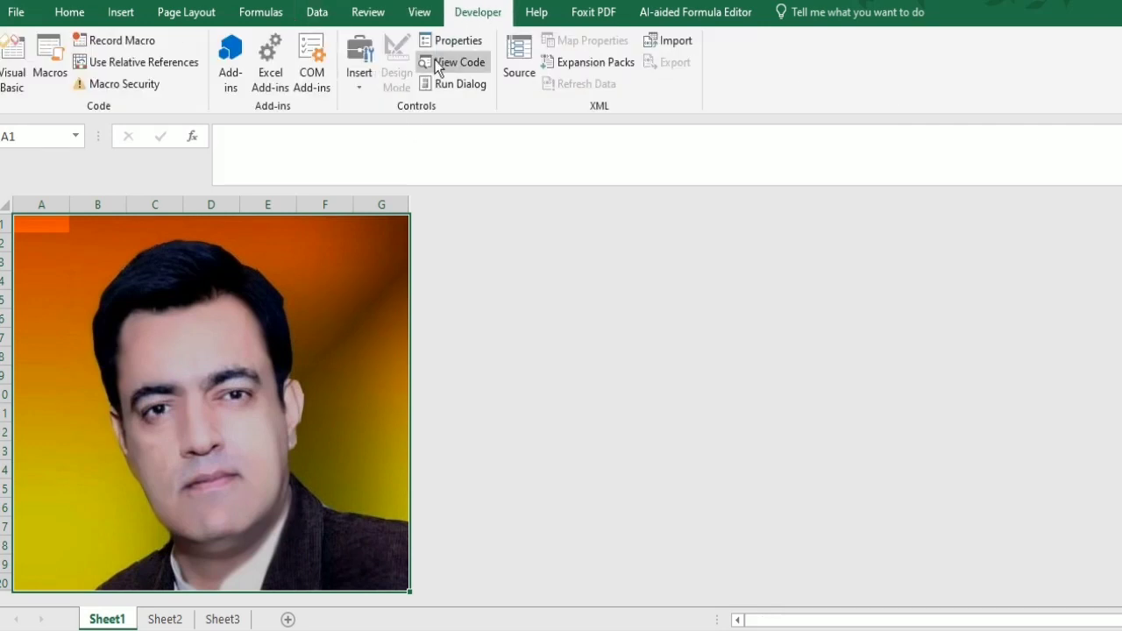
{"action": "left_click", "coordinate": [361, 63]}
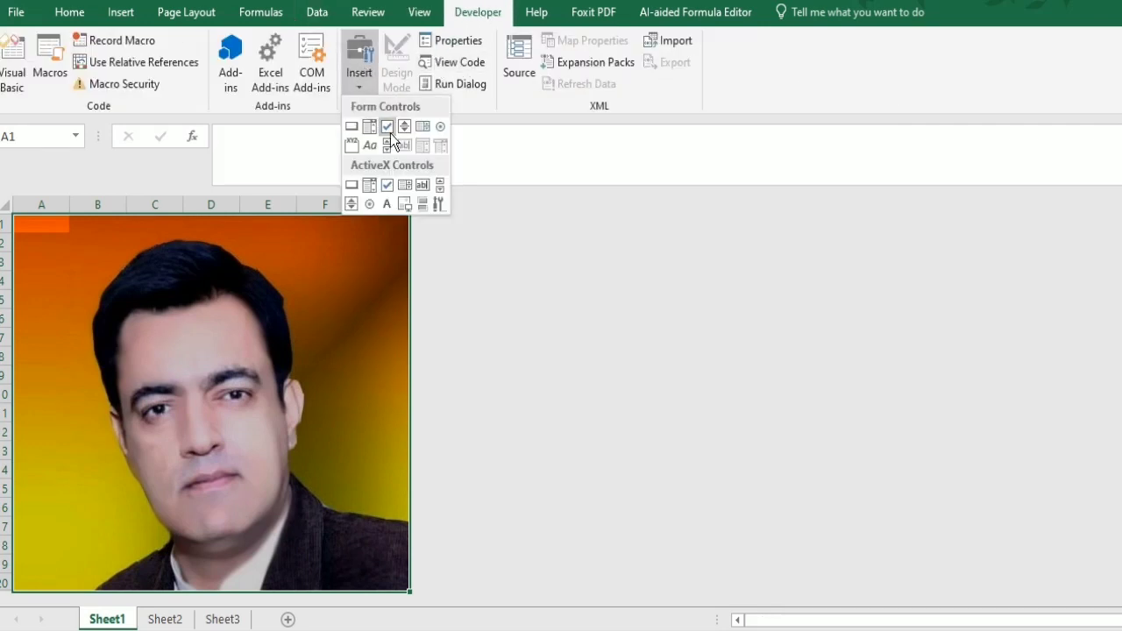
{"action": "left_click", "coordinate": [390, 131]}
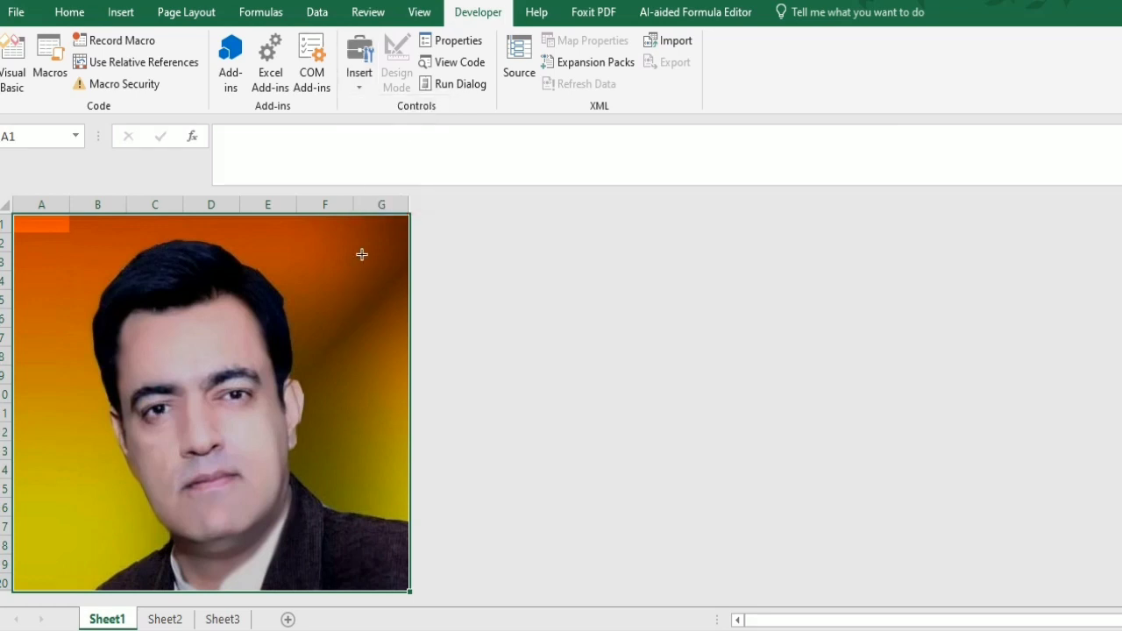
{"action": "left_click_drag", "start_coordinate": [359, 242], "coordinate": [410, 421]}
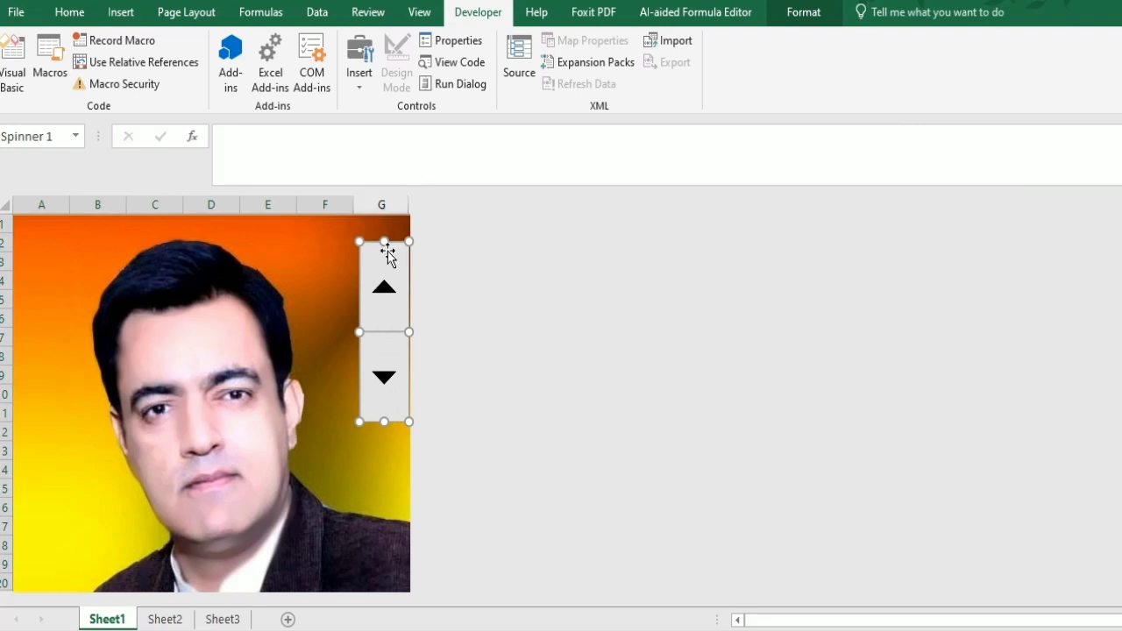
Configure the spin button with minimum 1, maximum 100 and incremental change 5, linked to cell $G$1.
{"action": "right_click", "coordinate": [393, 280]}
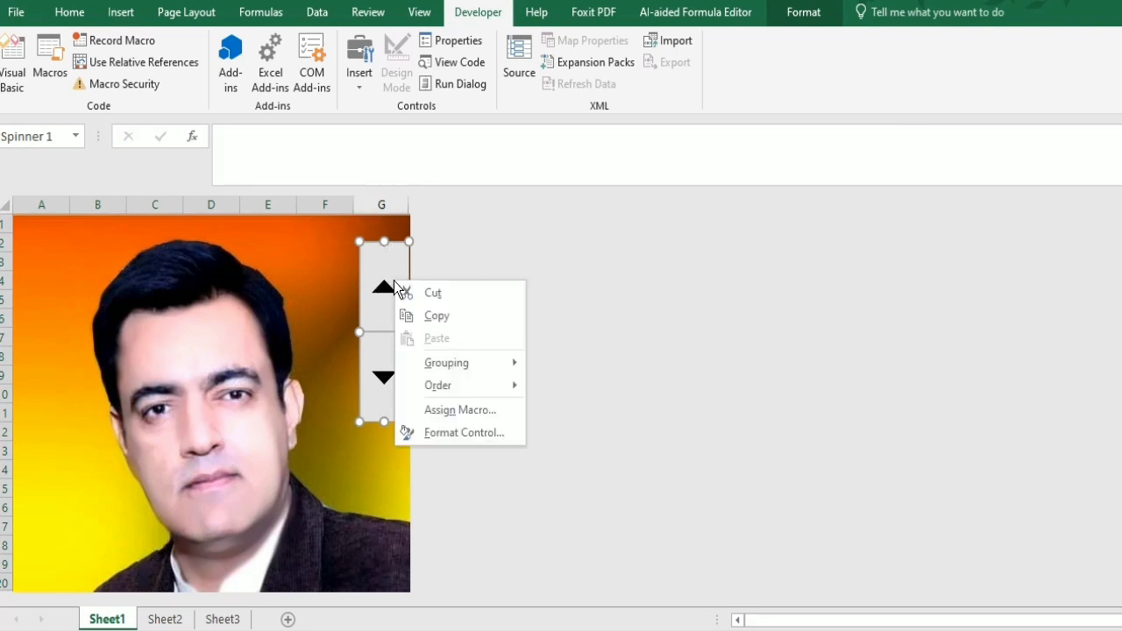
{"action": "left_click", "coordinate": [440, 432]}
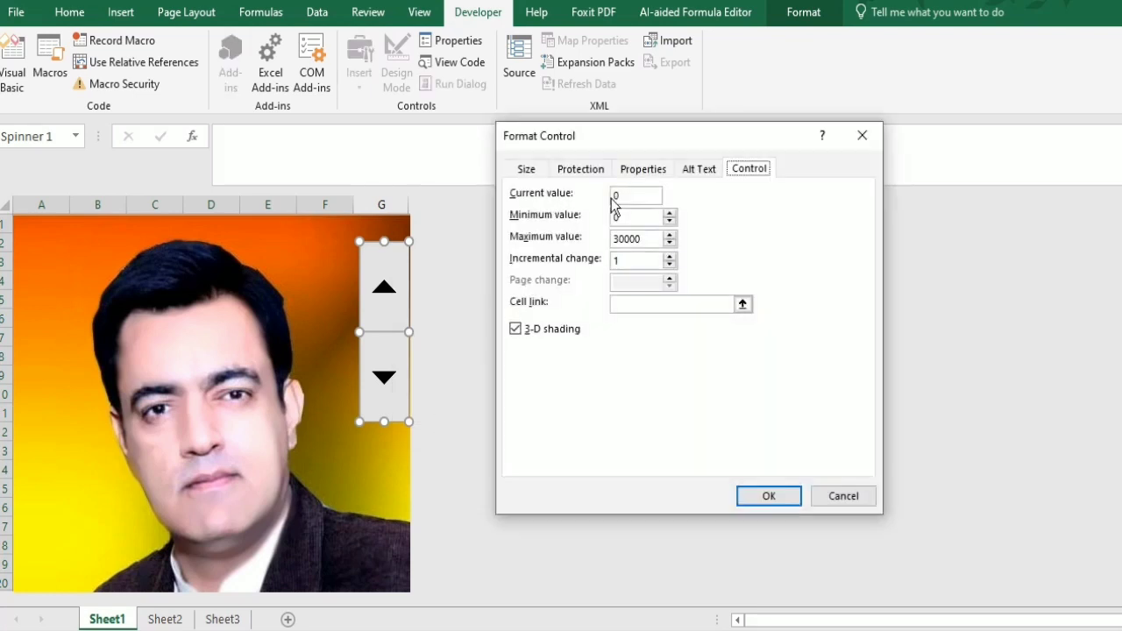
{"action": "left_click", "coordinate": [620, 195]}
{"action": "left_click", "coordinate": [670, 221]}
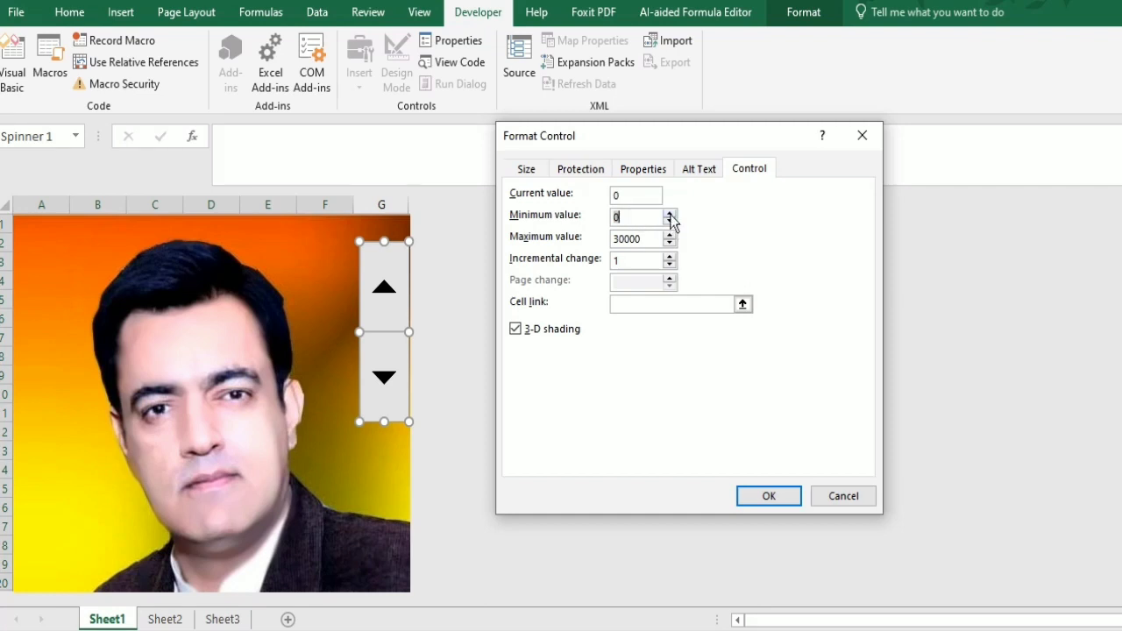
{"action": "left_click", "coordinate": [647, 240]}
{"action": "left_click", "coordinate": [635, 303]}
{"action": "left_click", "coordinate": [382, 224]}
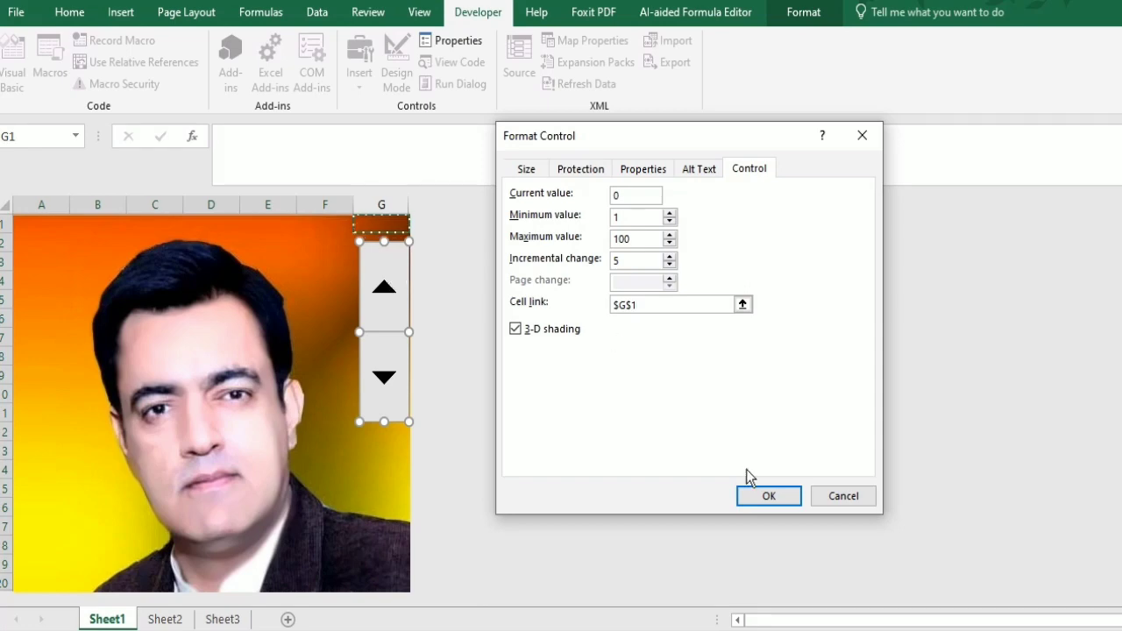
{"action": "left_click", "coordinate": [768, 497]}
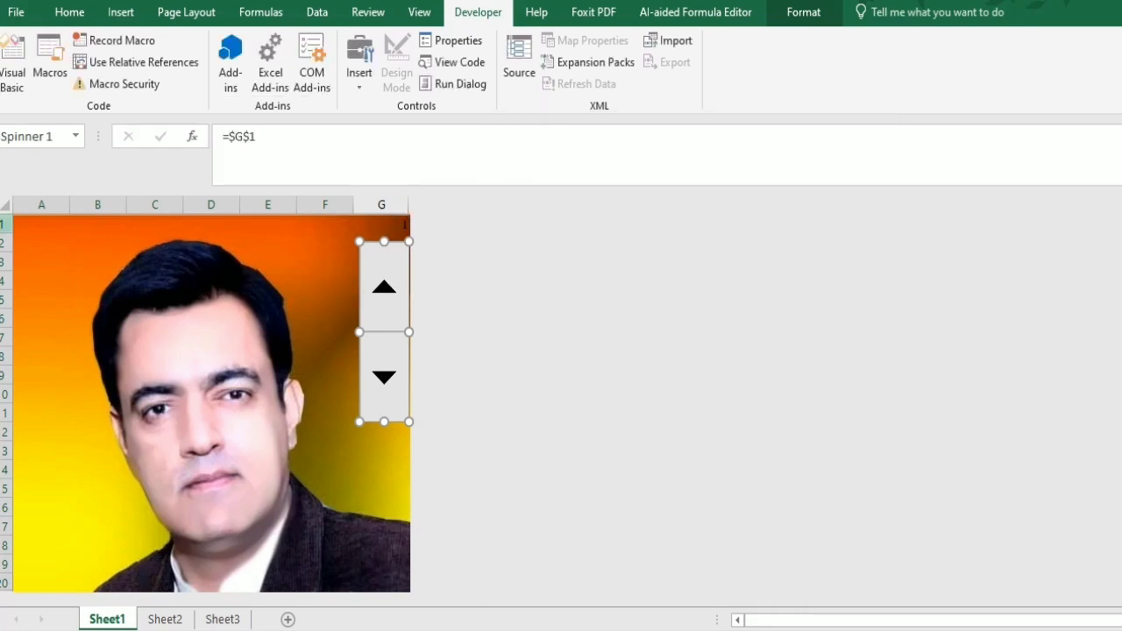
Fill the range A1:F20 with the formula =RANDBETWEEN(1,100) and recalculate the random numbers.
{"action": "left_click_drag", "start_coordinate": [18, 227], "coordinate": [349, 583]}
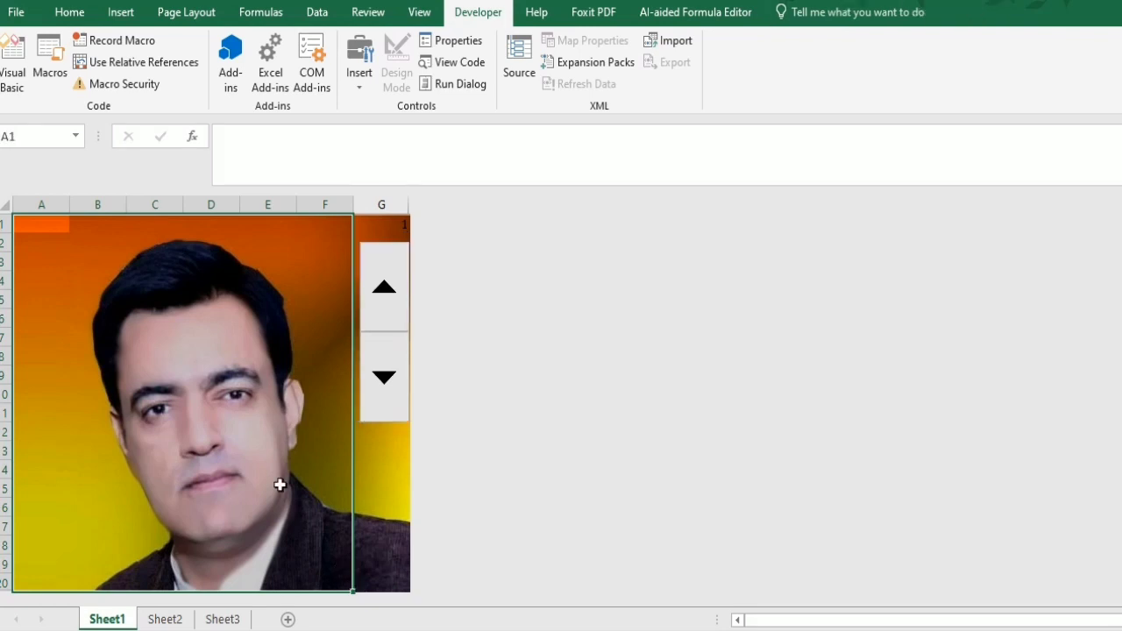
{"action": "type", "text": "="}
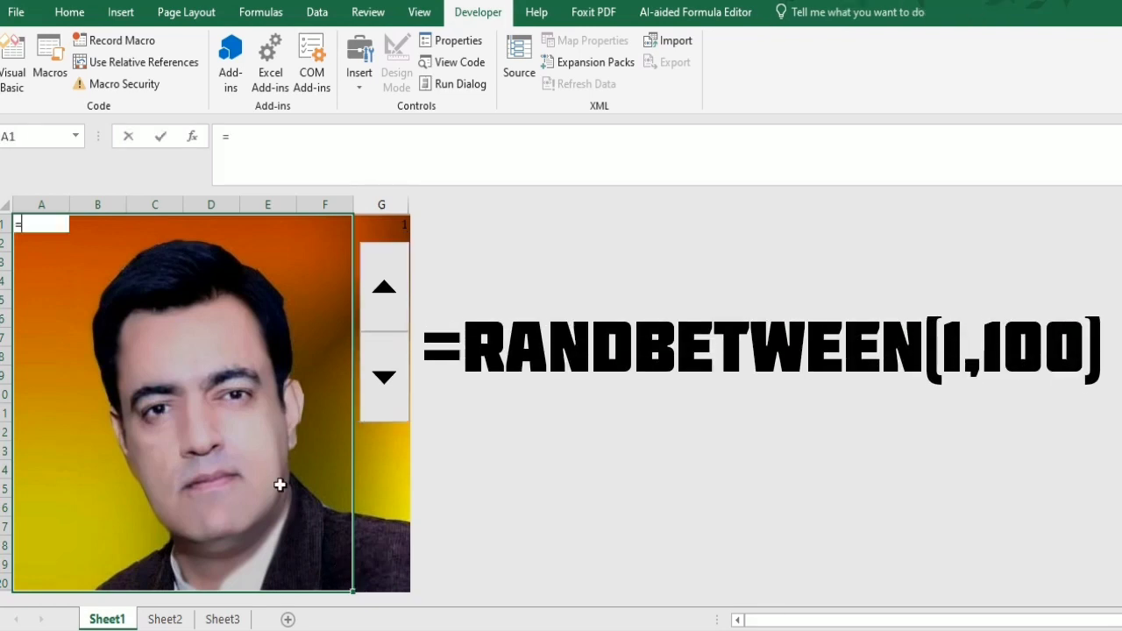
{"action": "type", "text": "RAND"}
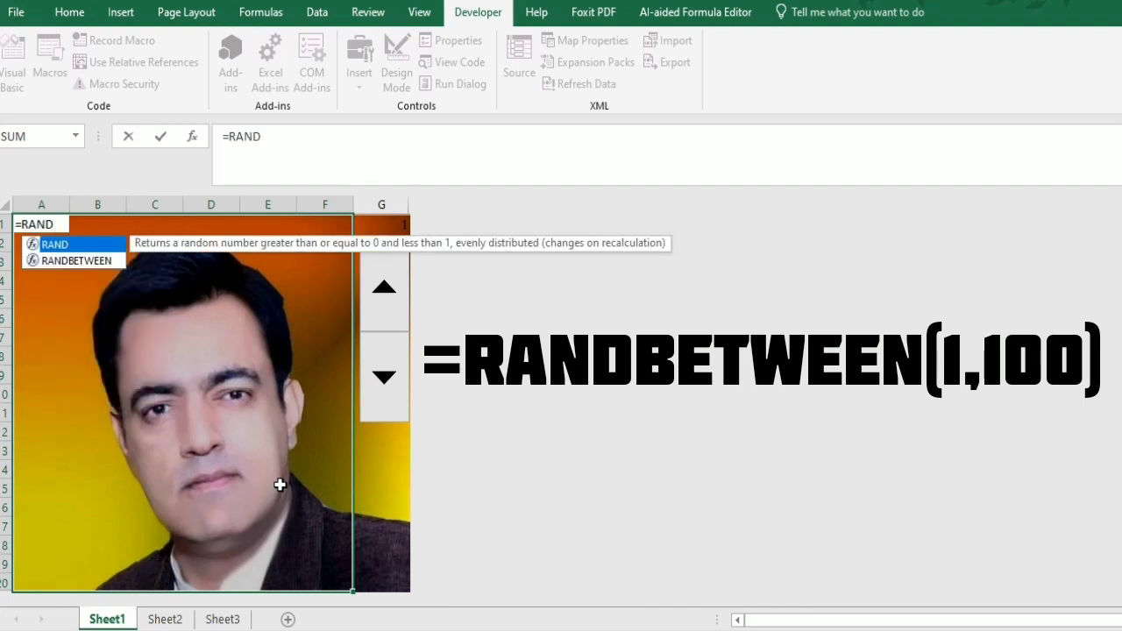
{"action": "type", "text": "BER"}
{"action": "key", "text": "BackSpace"}
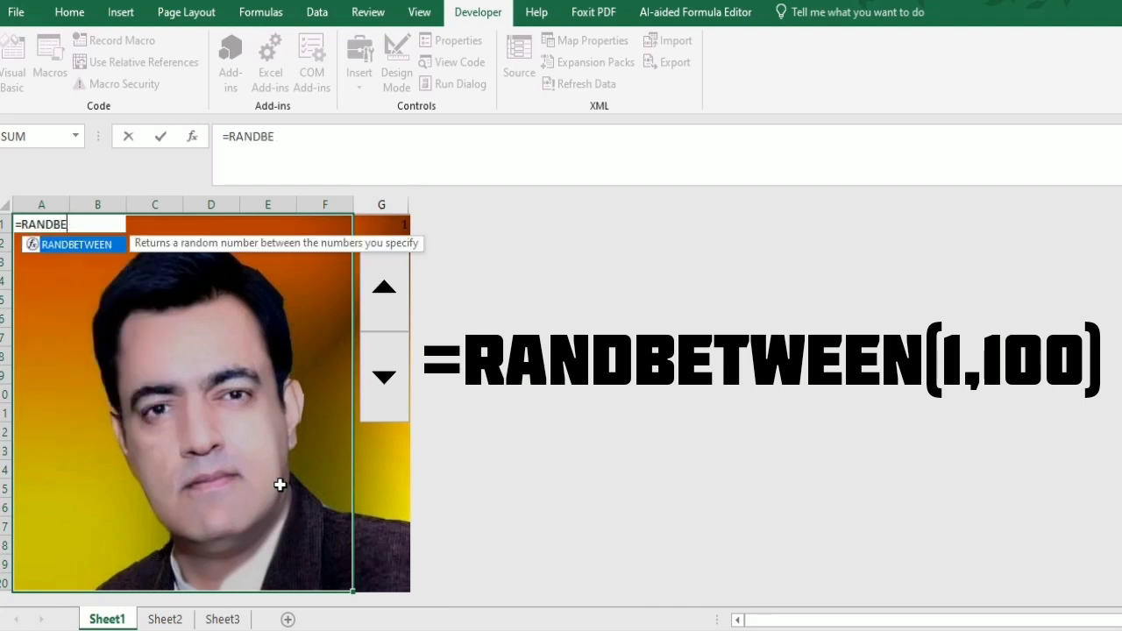
{"action": "type", "text": "TWEEN("}
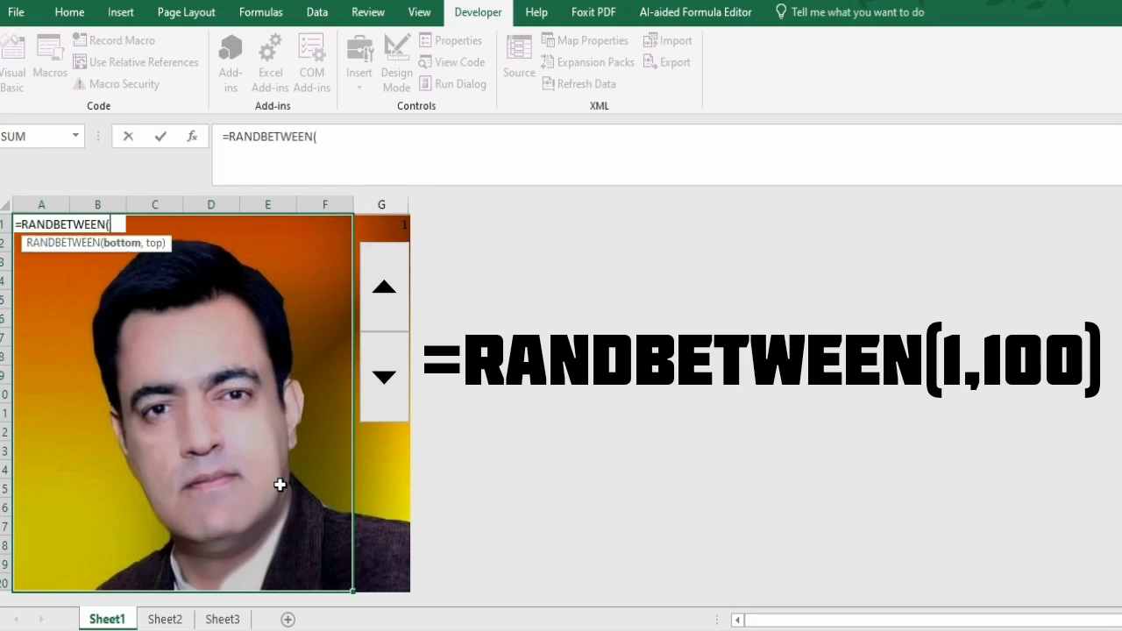
{"action": "type", "text": "1,1"}
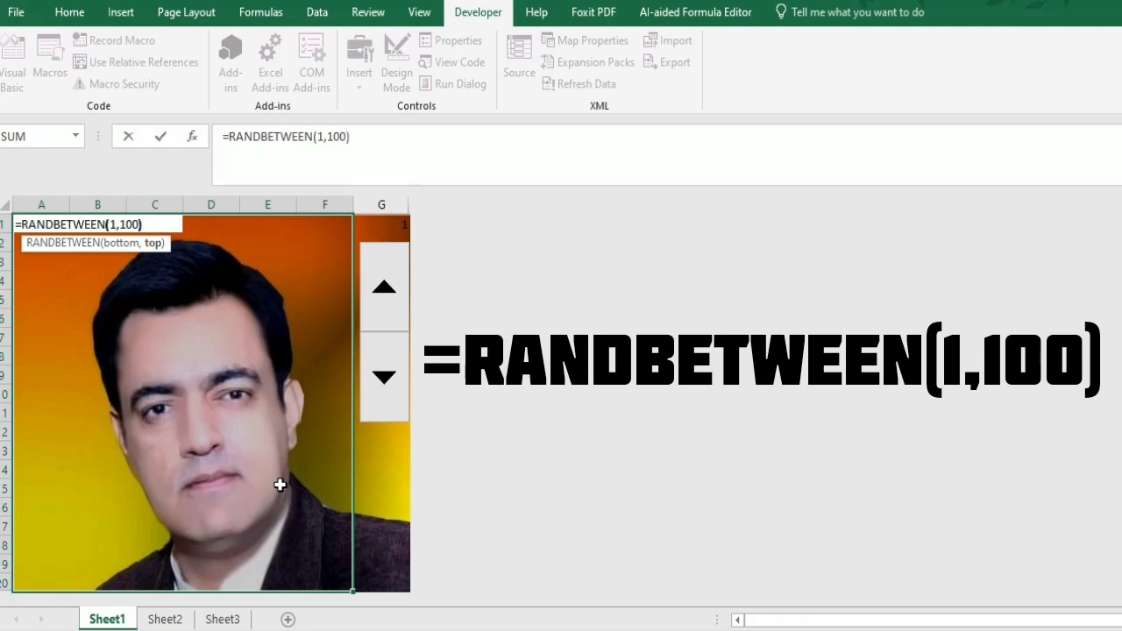
{"action": "type", "text": "00)"}
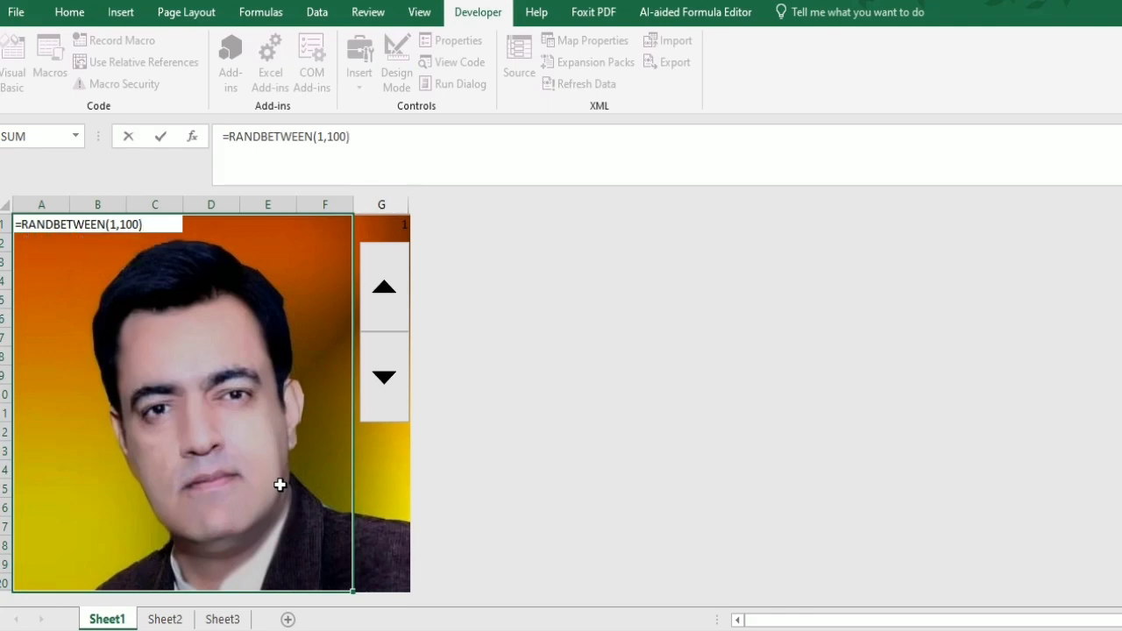
{"action": "key", "text": "ctrl+Return"}
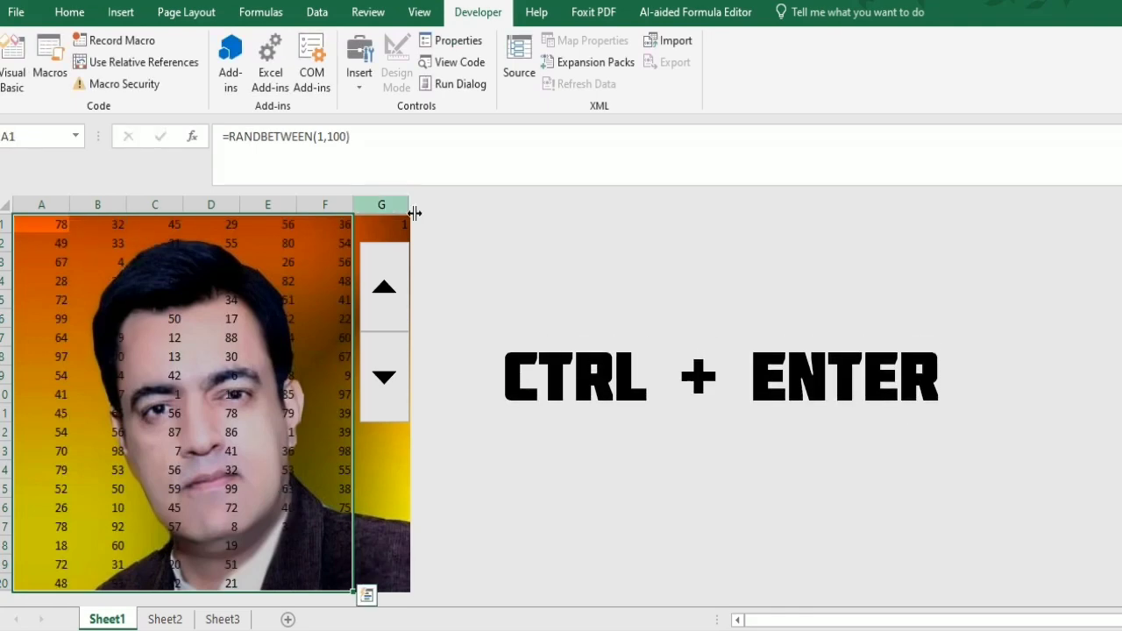
{"action": "key", "text": "F9"}
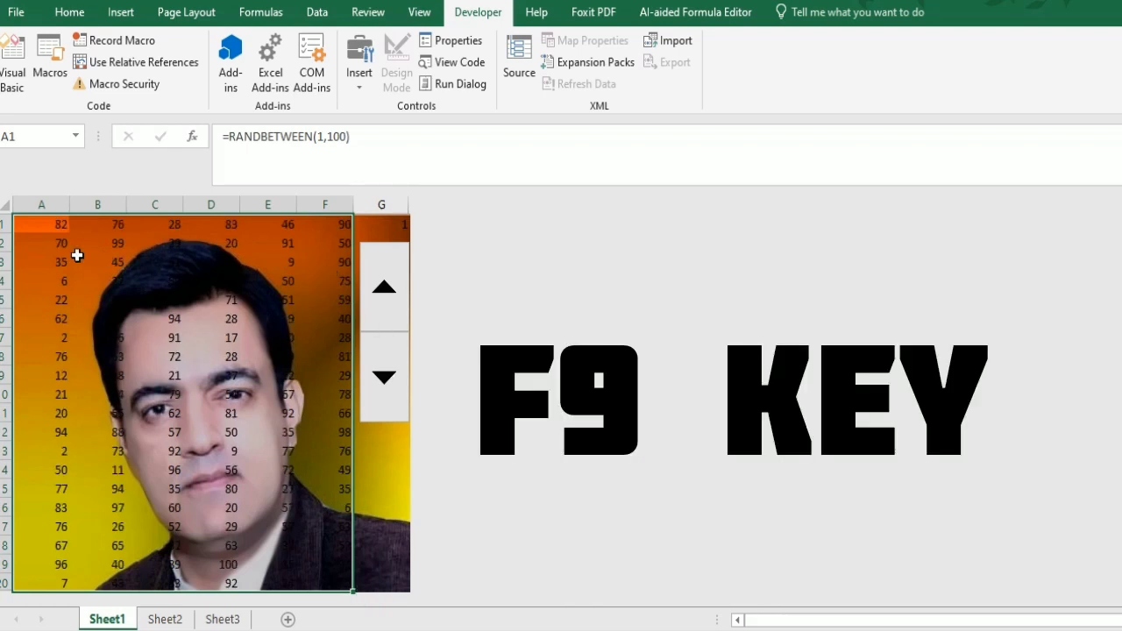
Hide the random numbers in A1:F20 by applying the custom number format ;;; to the range.
{"action": "key", "text": "ctrl+1"}
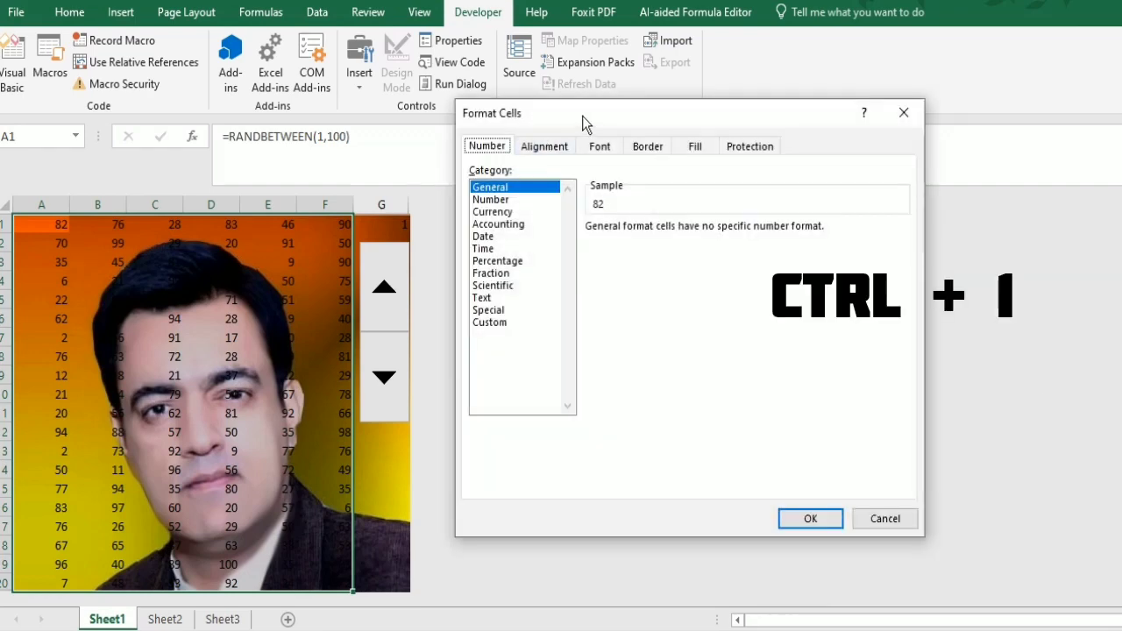
{"action": "left_click_drag", "start_coordinate": [582, 115], "coordinate": [259, 144]}
{"action": "left_click", "coordinate": [175, 352]}
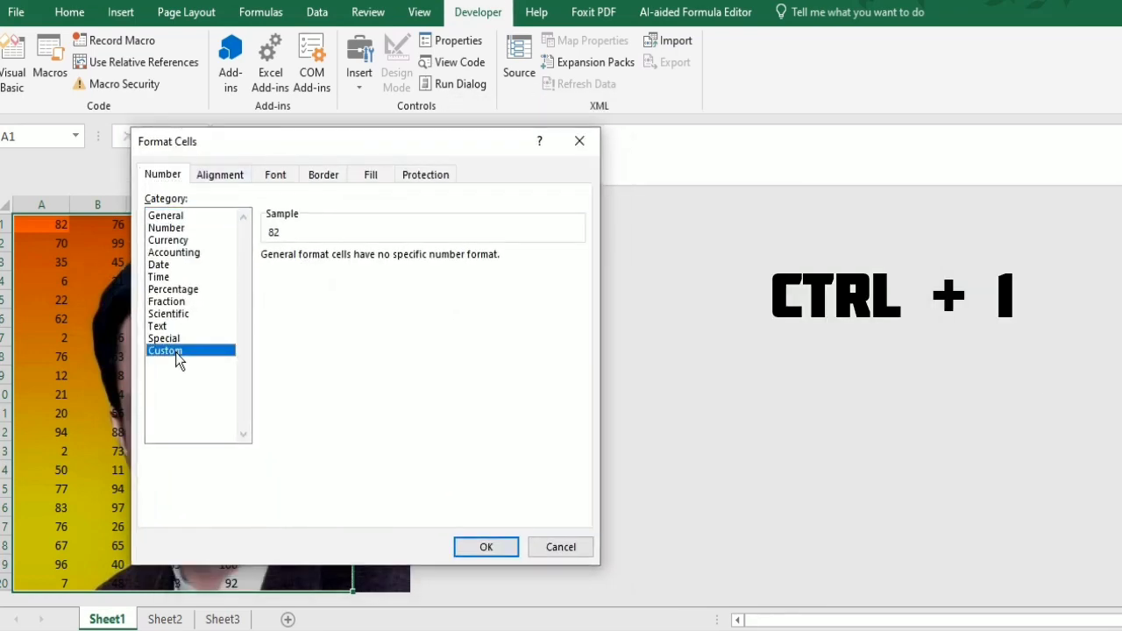
{"action": "left_click_drag", "start_coordinate": [321, 271], "coordinate": [266, 271]}
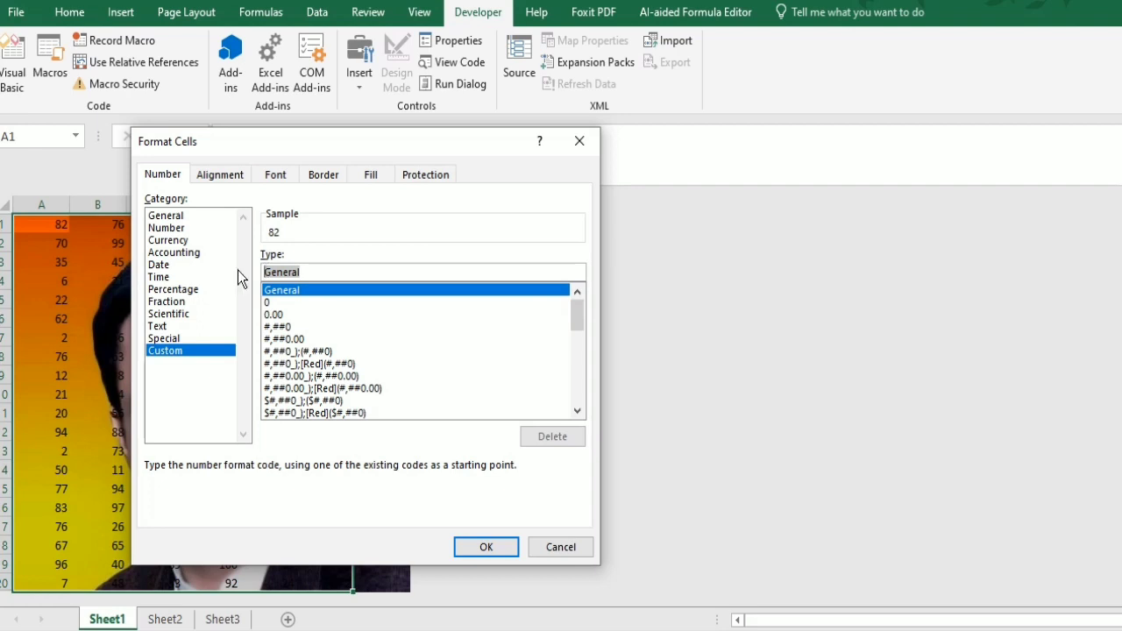
{"action": "type", "text": ";;;"}
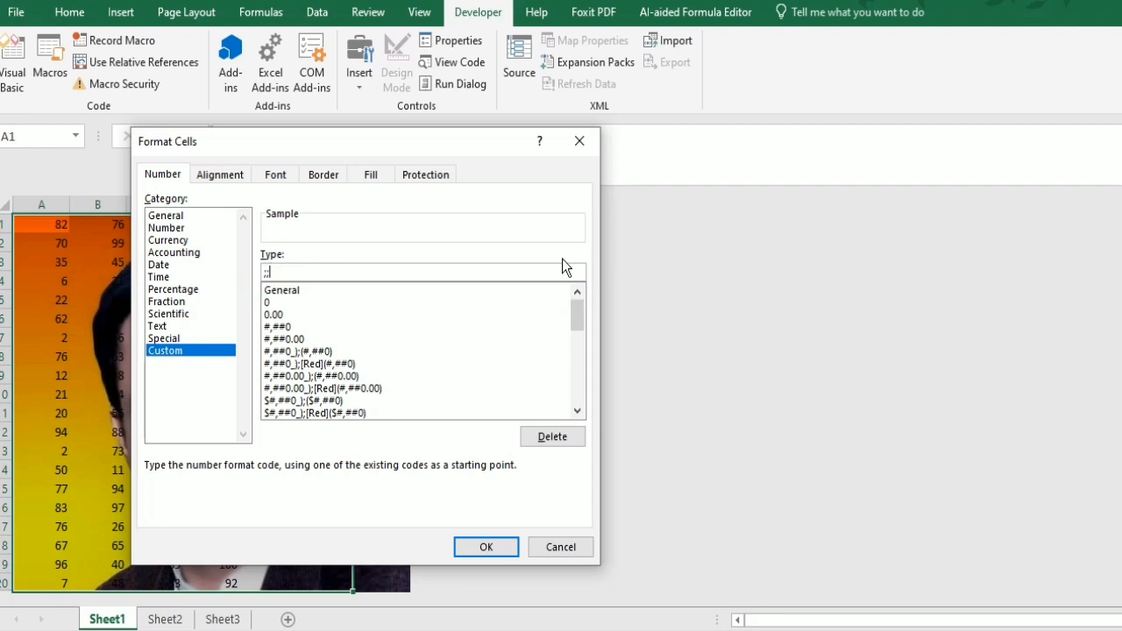
{"action": "left_click", "coordinate": [487, 548]}
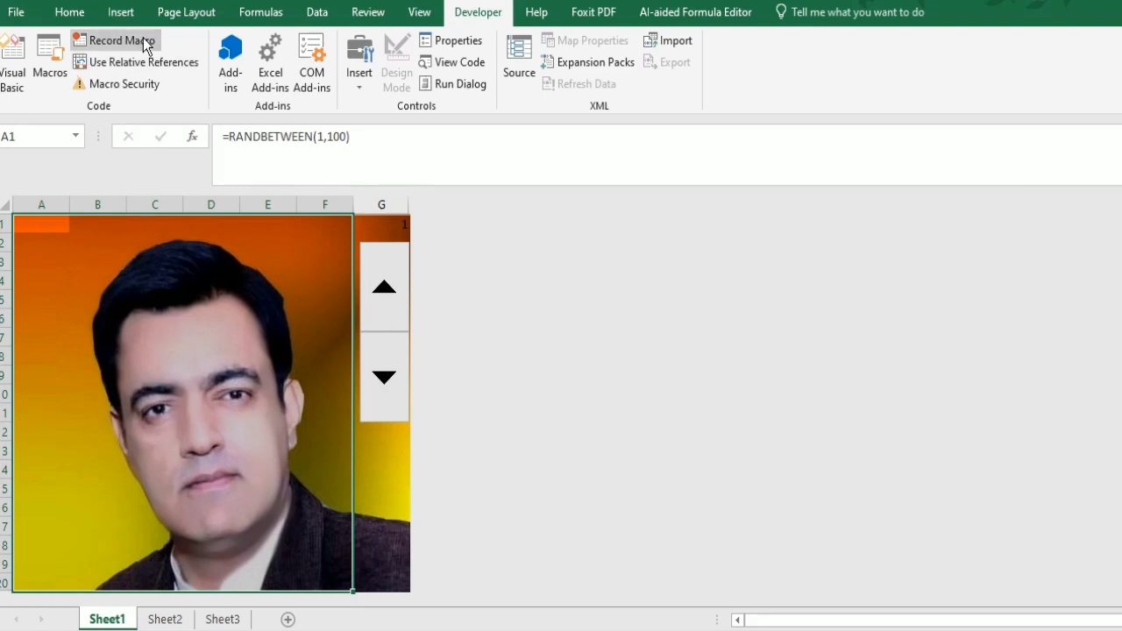
Start a conditional formatting rule for A1:F20 that formats only cells with a value less than =$G$1.
{"action": "left_click", "coordinate": [70, 14]}
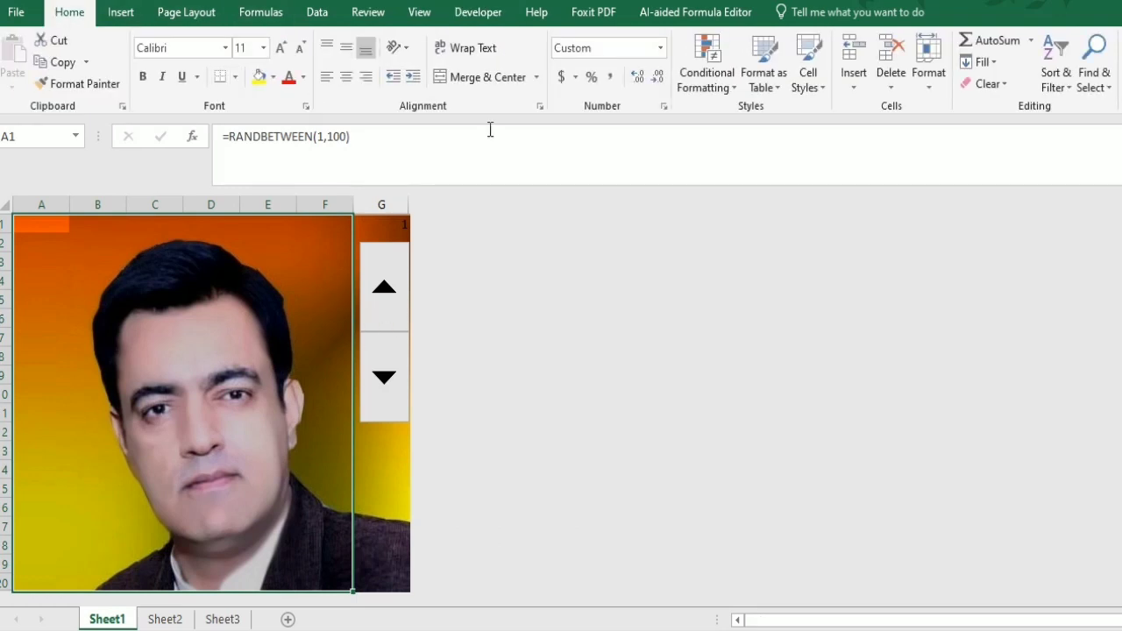
{"action": "left_click", "coordinate": [707, 78]}
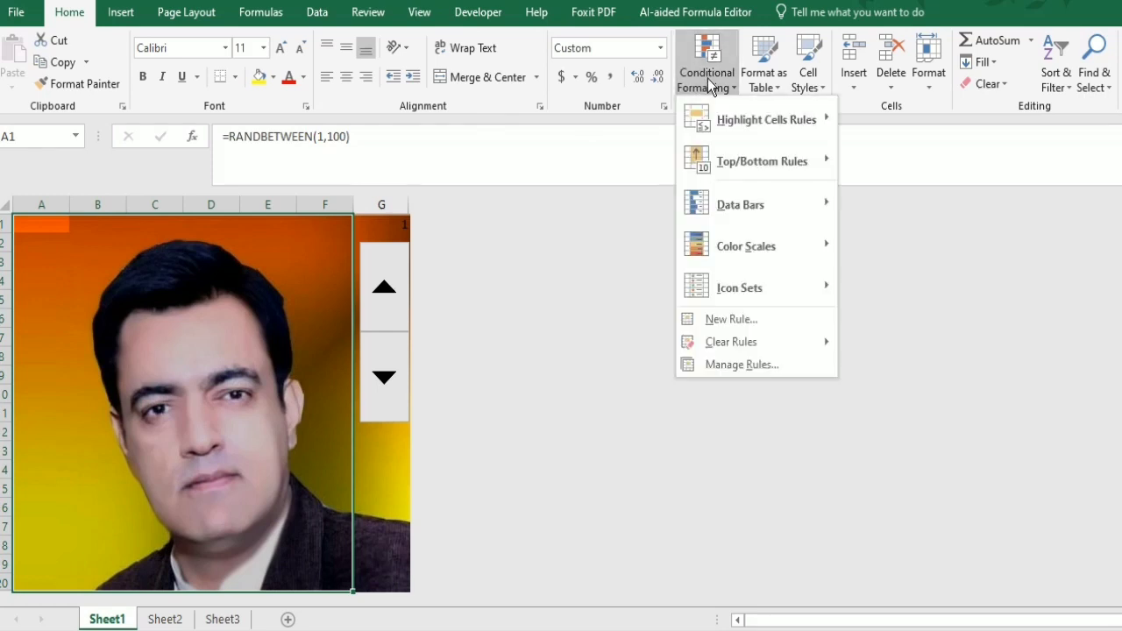
{"action": "left_click", "coordinate": [733, 319]}
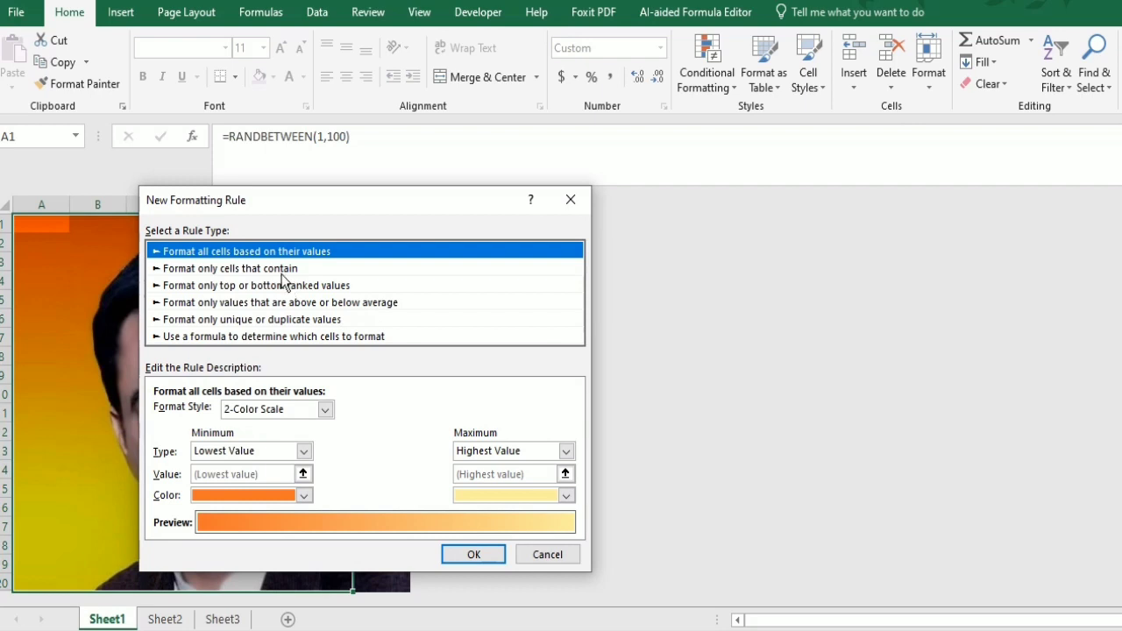
{"action": "left_click", "coordinate": [283, 271]}
{"action": "left_click", "coordinate": [388, 413]}
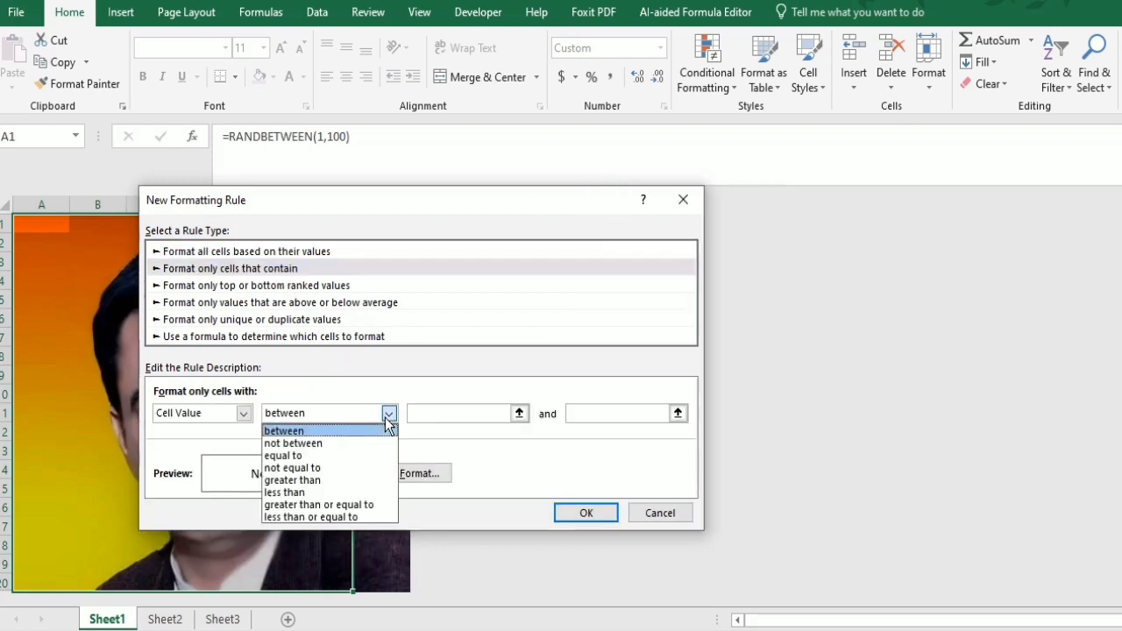
{"action": "left_click", "coordinate": [300, 493]}
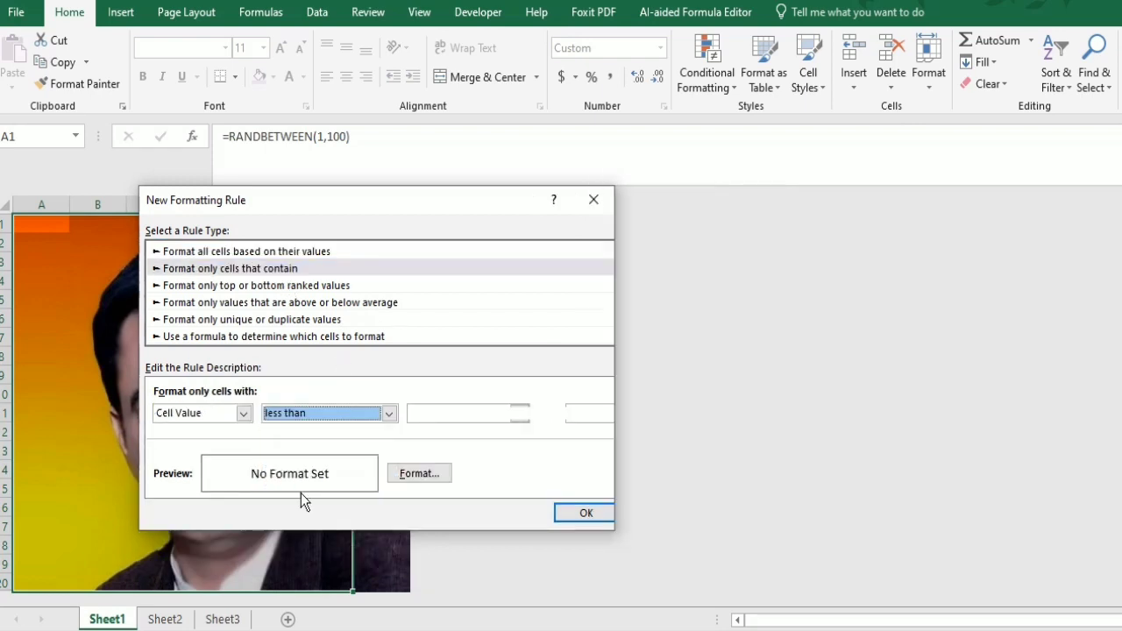
{"action": "left_click", "coordinate": [434, 414]}
{"action": "left_click_drag", "start_coordinate": [437, 214], "coordinate": [731, 207]}
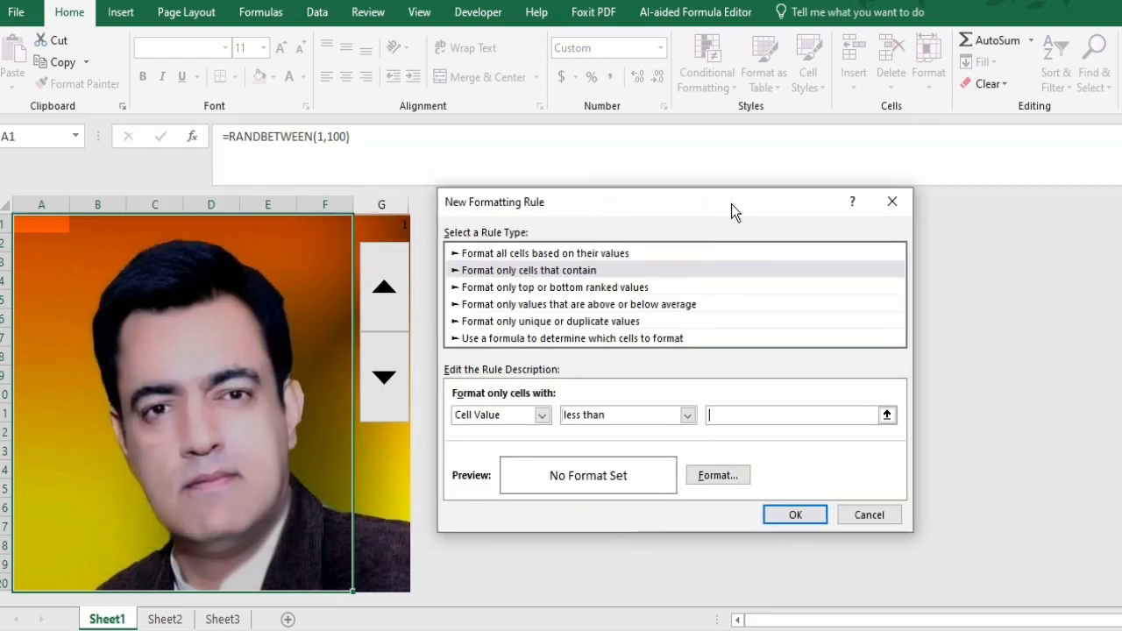
{"action": "left_click", "coordinate": [380, 224]}
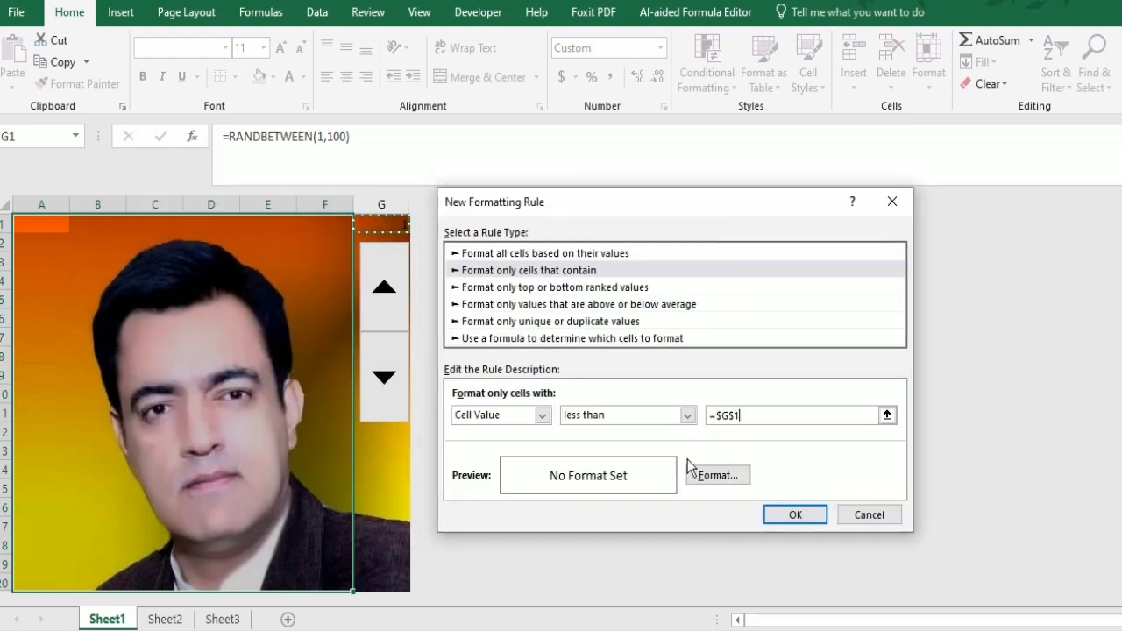
Give the conditional formatting rule a white fill and apply it to the range.
{"action": "left_click", "coordinate": [717, 479]}
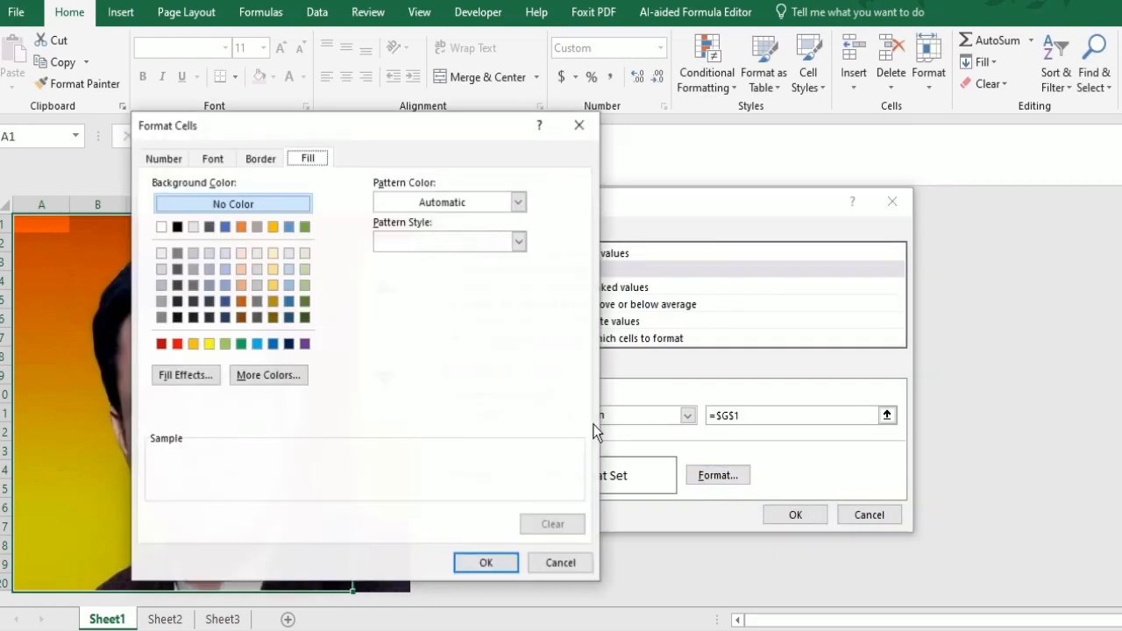
{"action": "left_click", "coordinate": [162, 227]}
{"action": "left_click", "coordinate": [485, 564]}
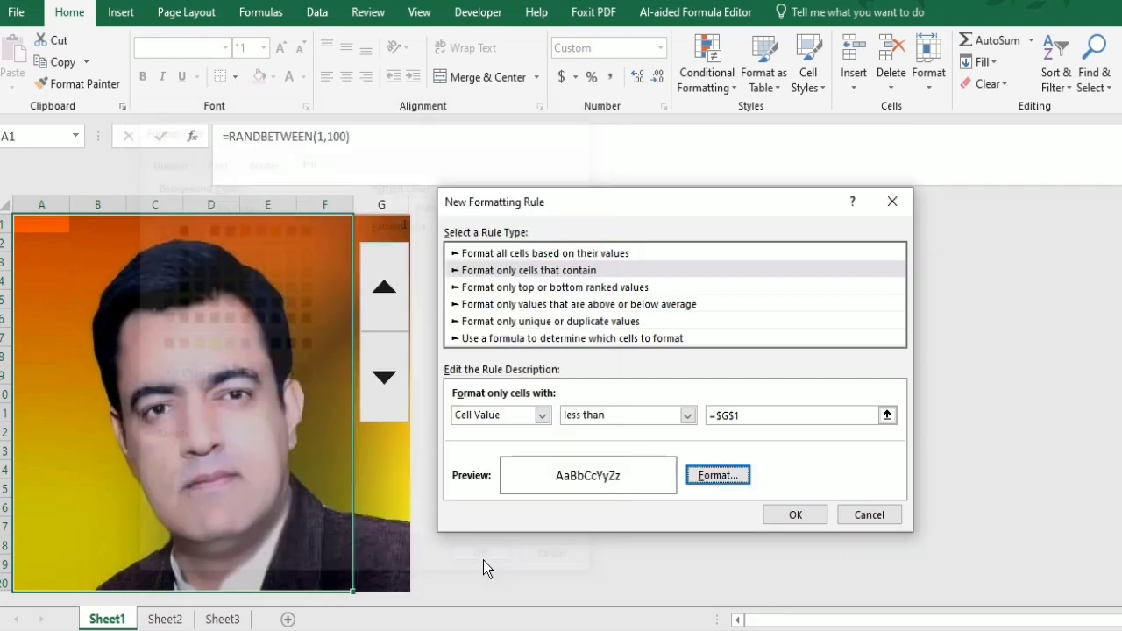
{"action": "left_click", "coordinate": [794, 516]}
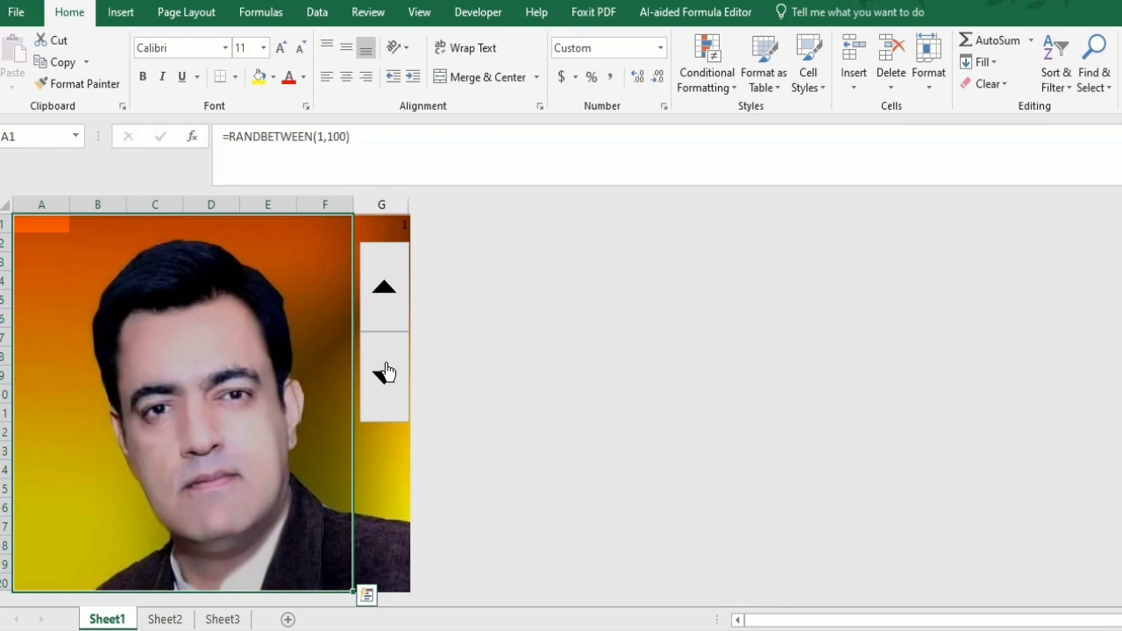
Test the fade by running the spin button up to 100 and partway back down.
{"action": "left_click", "coordinate": [392, 307]}
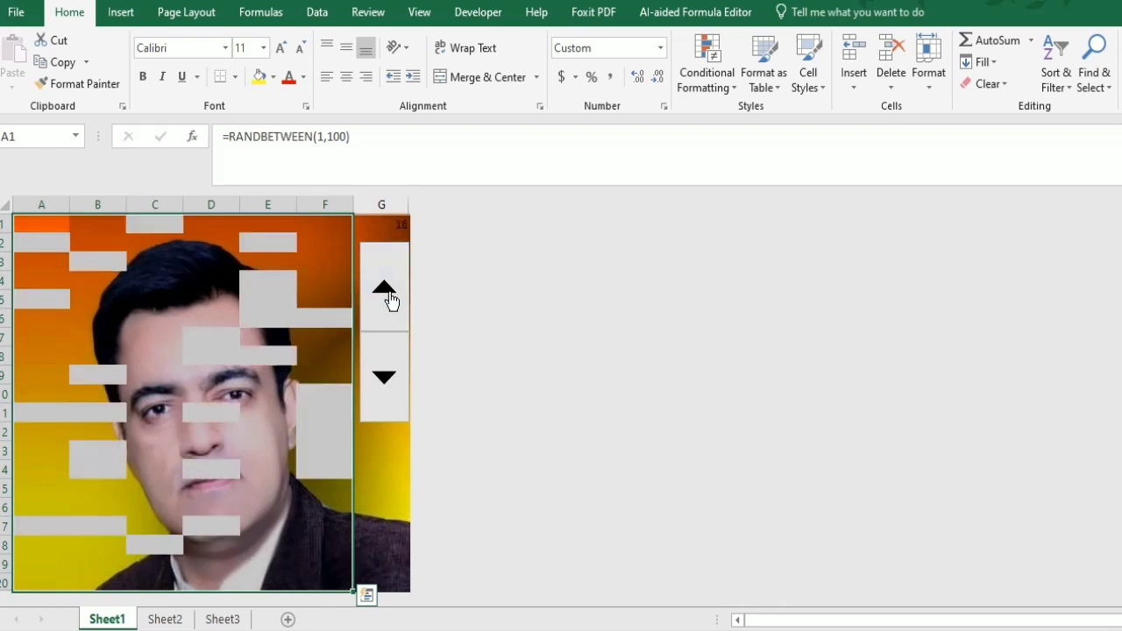
{"action": "left_click_drag", "start_coordinate": [391, 300], "coordinate": [392, 300]}
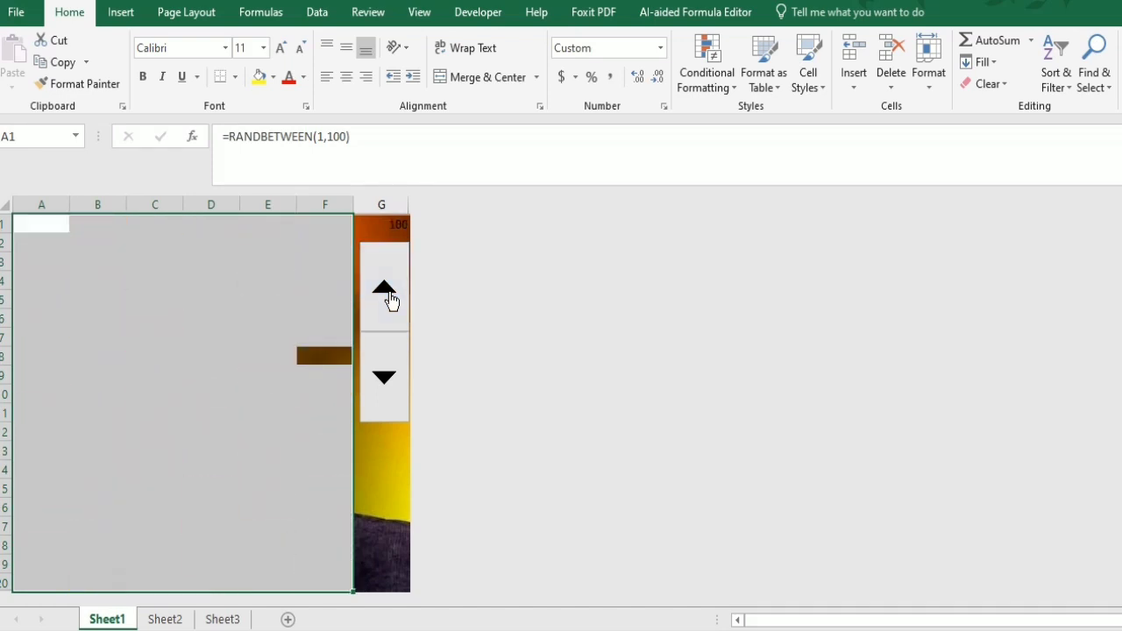
{"action": "left_click_drag", "start_coordinate": [384, 377], "coordinate": [383, 381]}
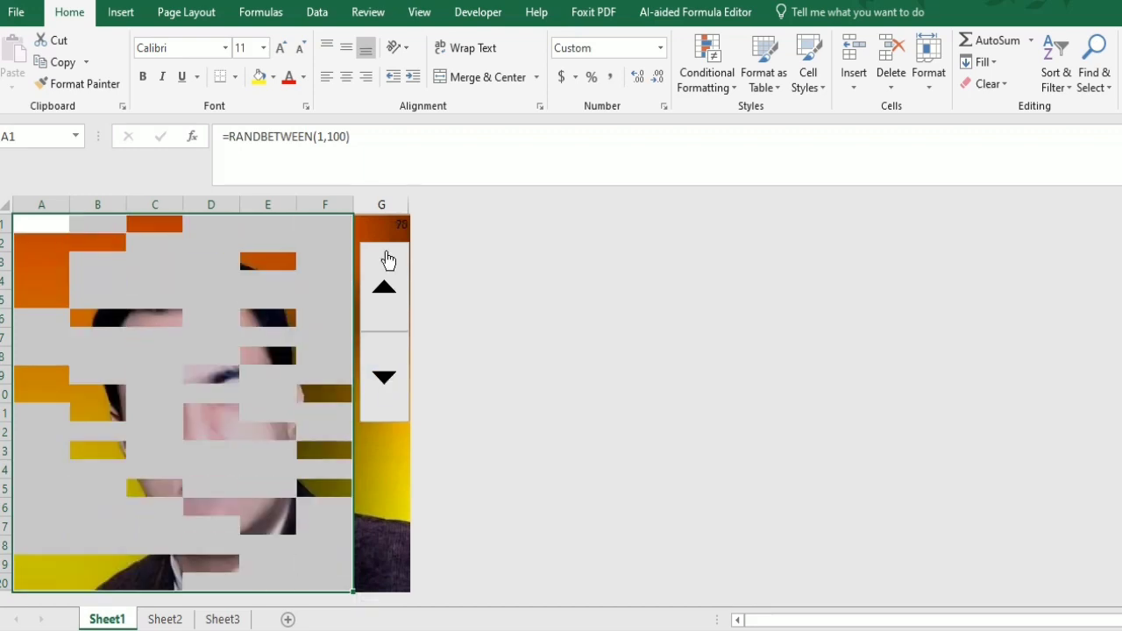
Narrow column G slightly, select cell G1 and step the spin button up to 85.
{"action": "left_click_drag", "start_coordinate": [407, 207], "coordinate": [394, 208]}
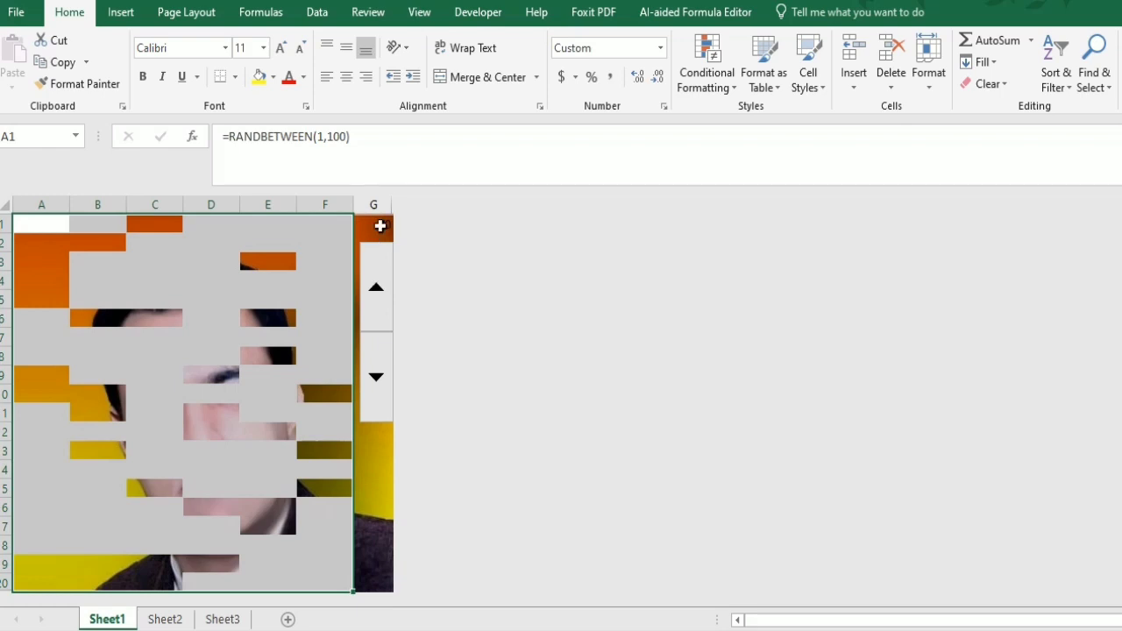
{"action": "left_click", "coordinate": [374, 227]}
{"action": "left_click", "coordinate": [376, 287]}
{"action": "left_click", "coordinate": [376, 287]}
{"action": "left_click", "coordinate": [376, 287]}
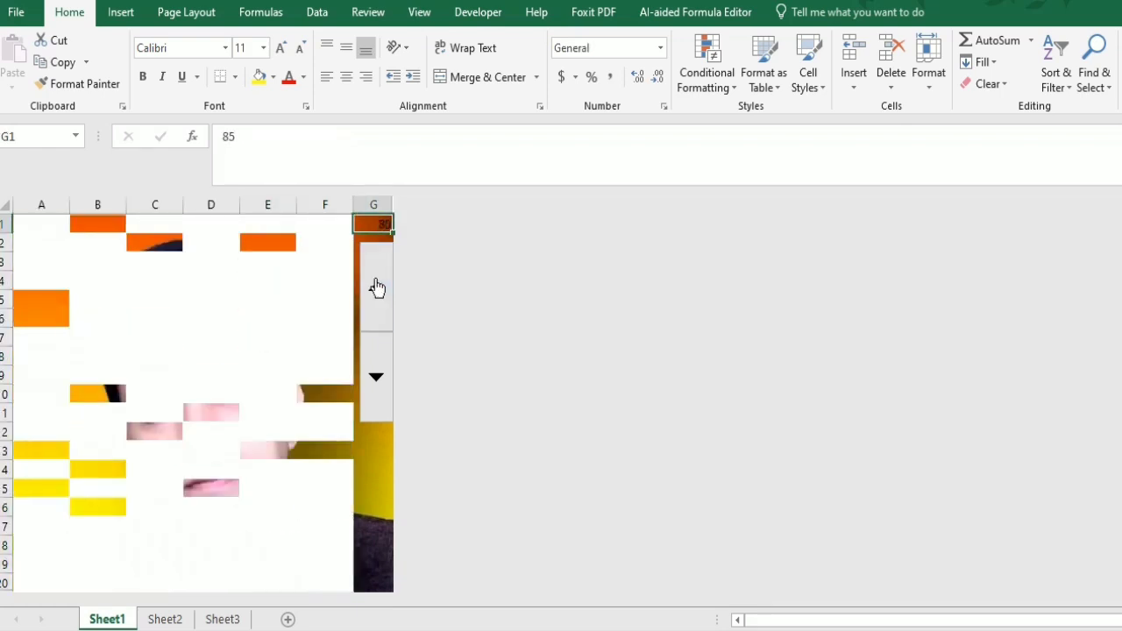
Resize the spin button to fill column G from row 1 to row 20, covering the linked cell.
{"action": "right_click", "coordinate": [378, 363]}
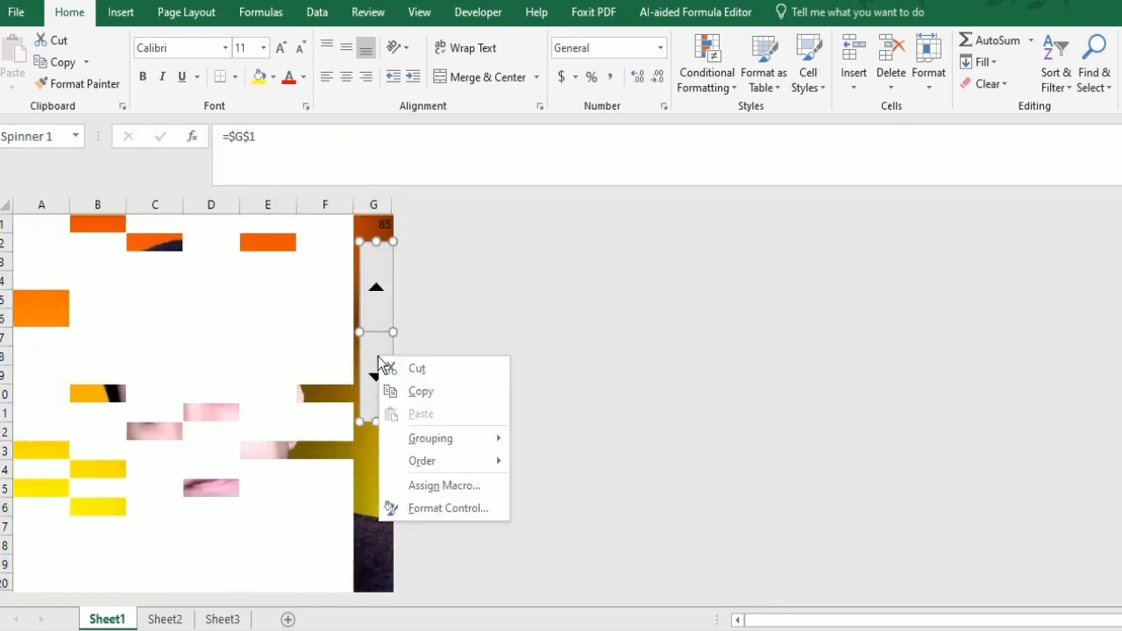
{"action": "left_click", "coordinate": [374, 420]}
{"action": "left_click_drag", "start_coordinate": [374, 420], "coordinate": [375, 589]}
{"action": "left_click_drag", "start_coordinate": [358, 416], "coordinate": [349, 415]}
{"action": "left_click_drag", "start_coordinate": [391, 239], "coordinate": [388, 210]}
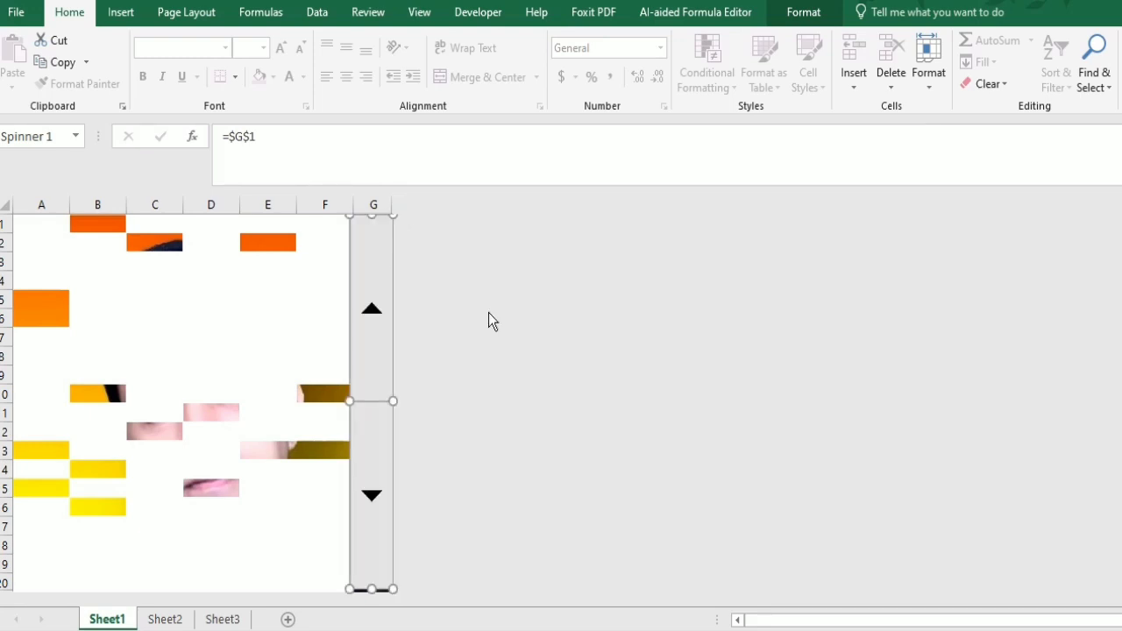
Test the resized spin button by raising it until the picture is fully covered and lowering it until the whole picture shows.
{"action": "left_click", "coordinate": [294, 319]}
{"action": "left_click", "coordinate": [371, 313]}
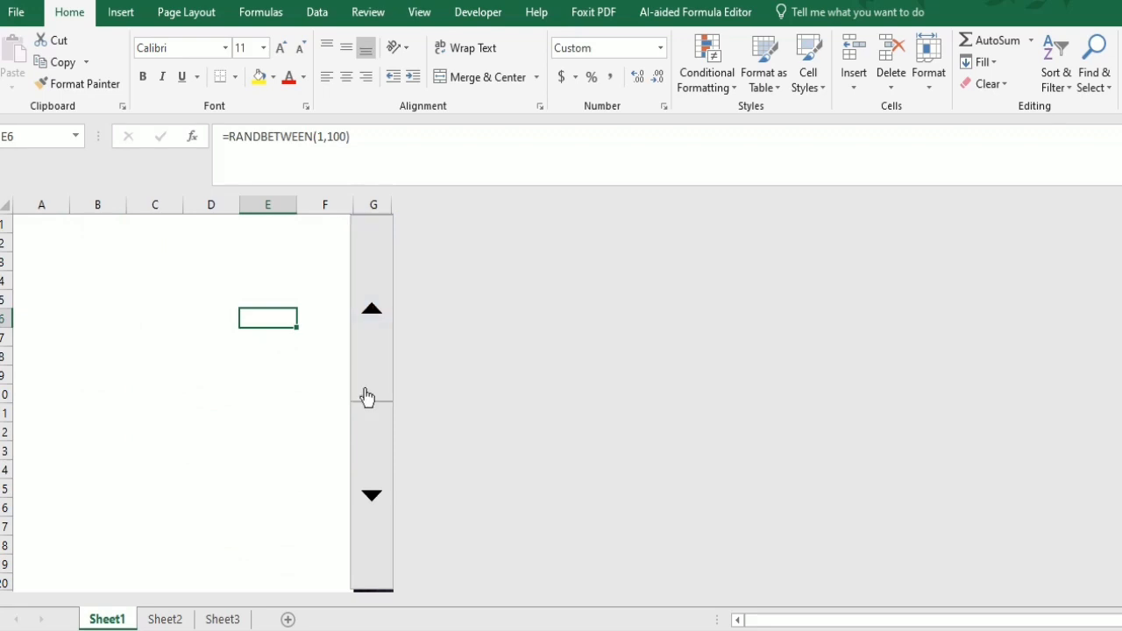
{"action": "left_click", "coordinate": [372, 488]}
{"action": "left_click", "coordinate": [374, 487]}
{"action": "left_click", "coordinate": [373, 487]}
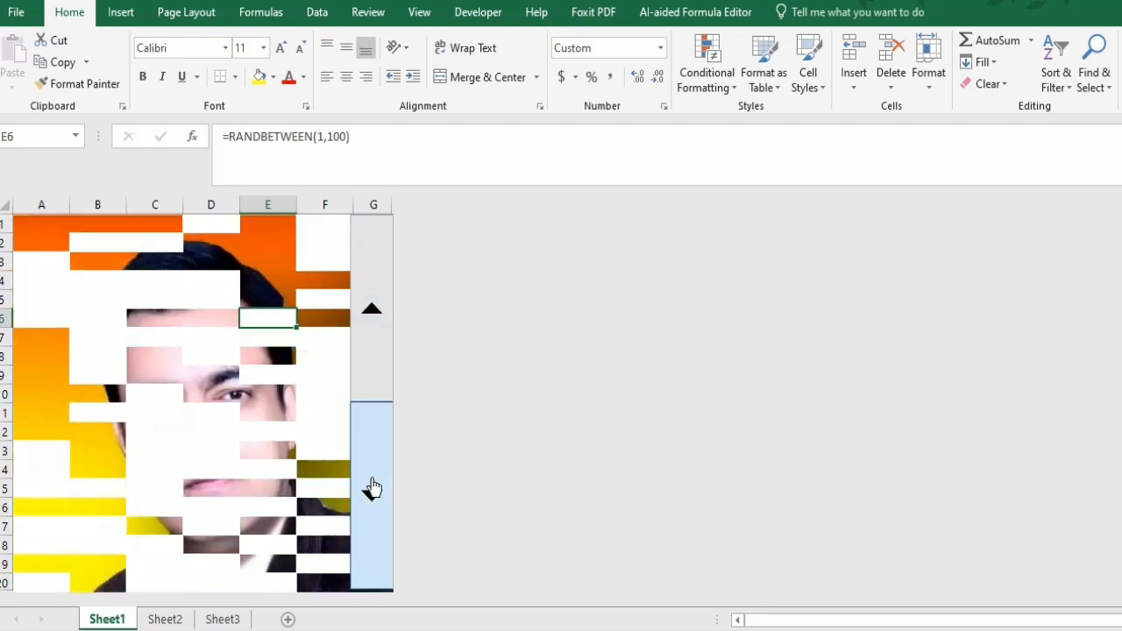
{"action": "left_click", "coordinate": [374, 487]}
{"action": "left_click", "coordinate": [373, 487]}
{"action": "left_click", "coordinate": [373, 487]}
{"action": "left_click", "coordinate": [373, 487]}
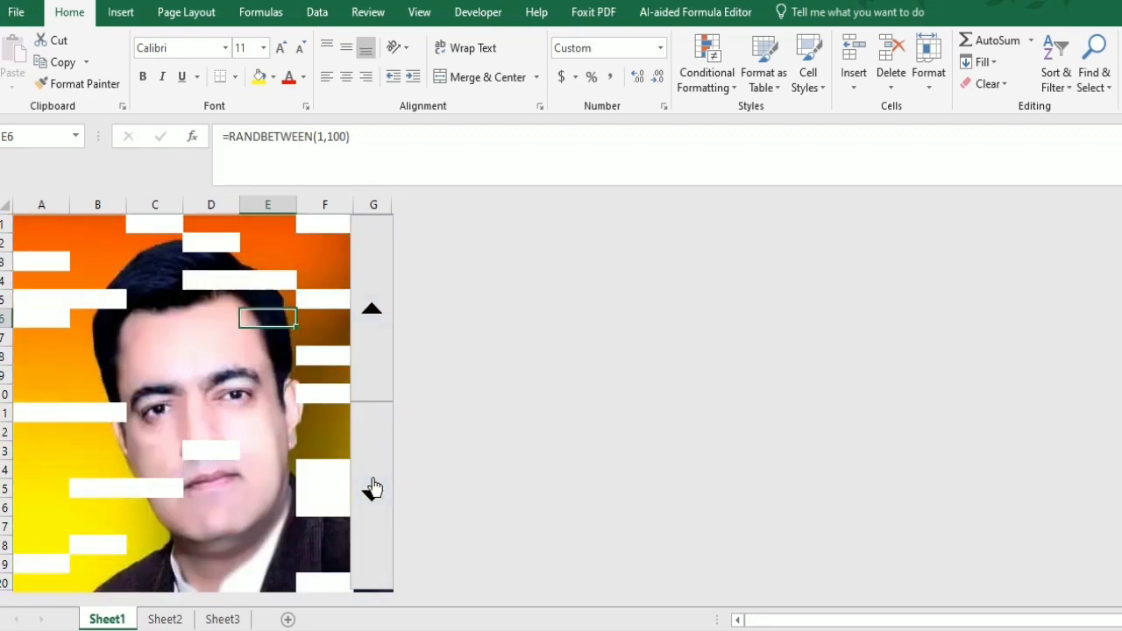
{"action": "left_click", "coordinate": [373, 487]}
{"action": "left_click", "coordinate": [373, 487]}
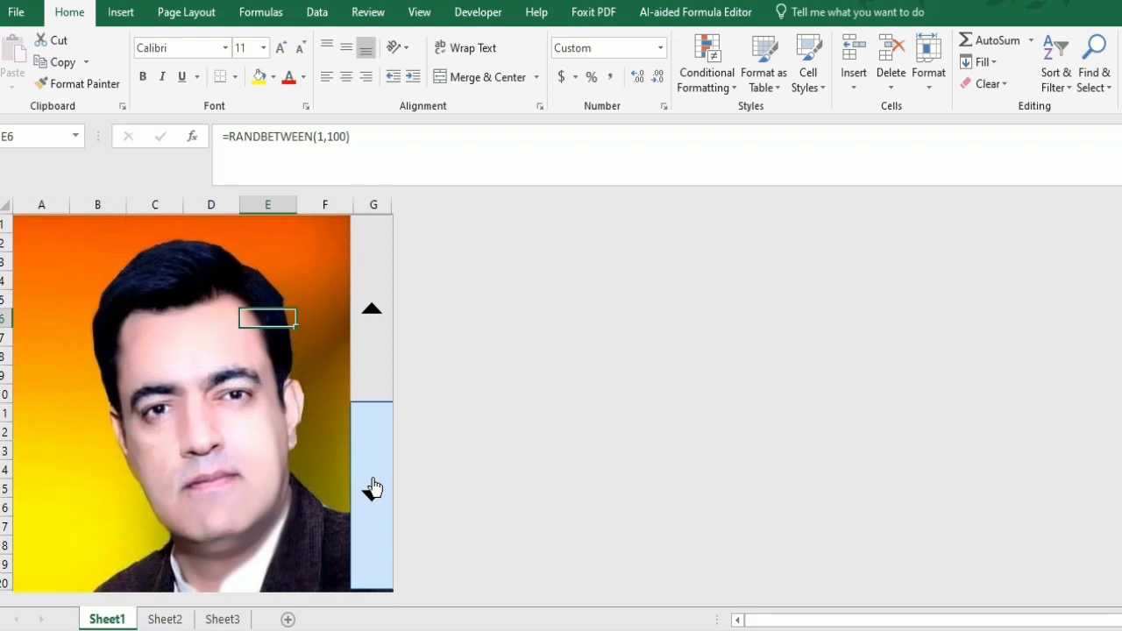
{"action": "left_click", "coordinate": [306, 335]}
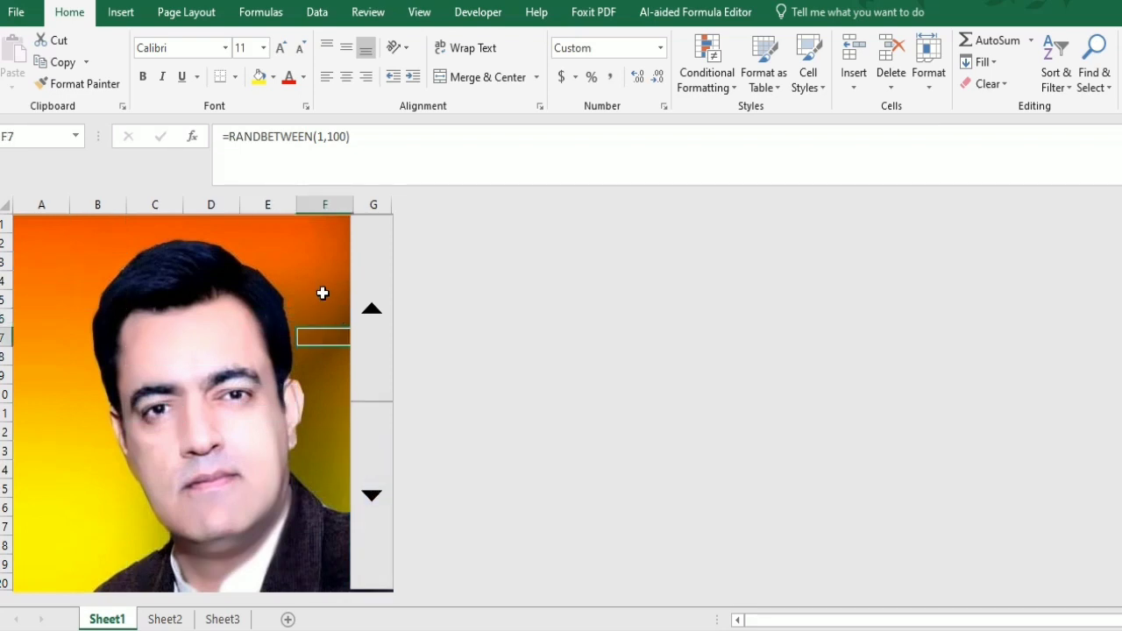